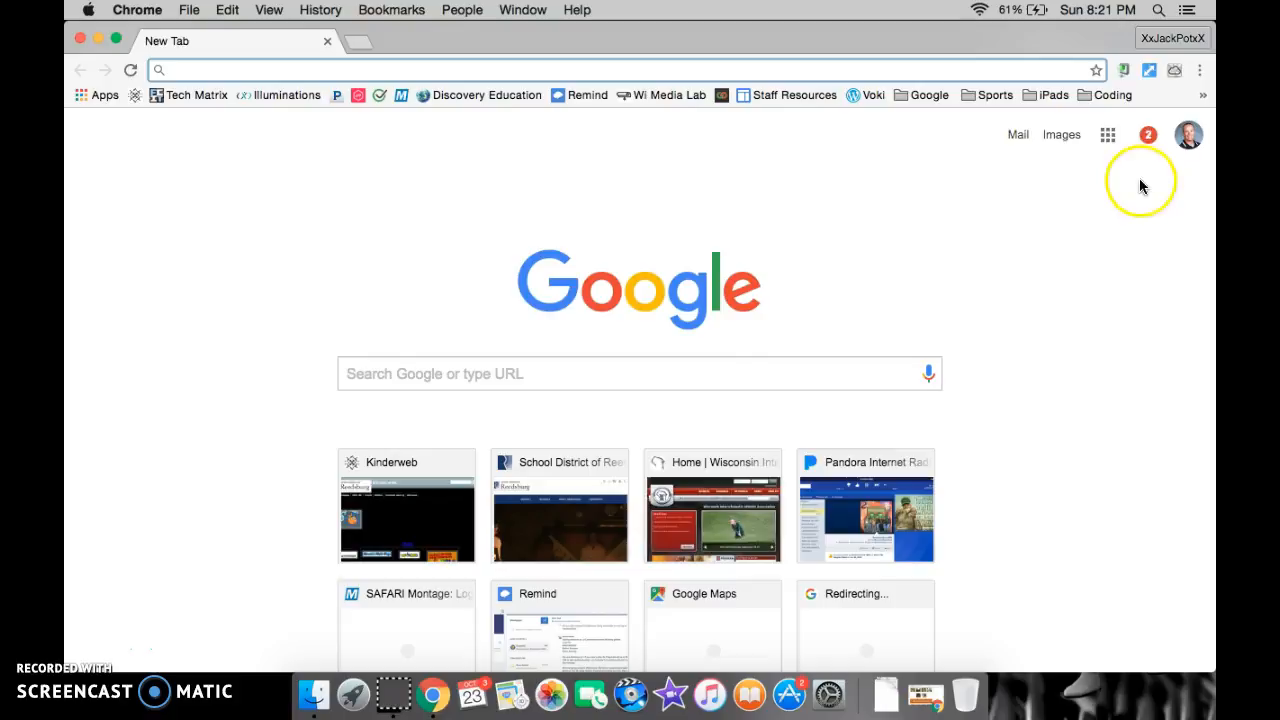
Open Google Maps from Google's list of apps
click(1108, 136)
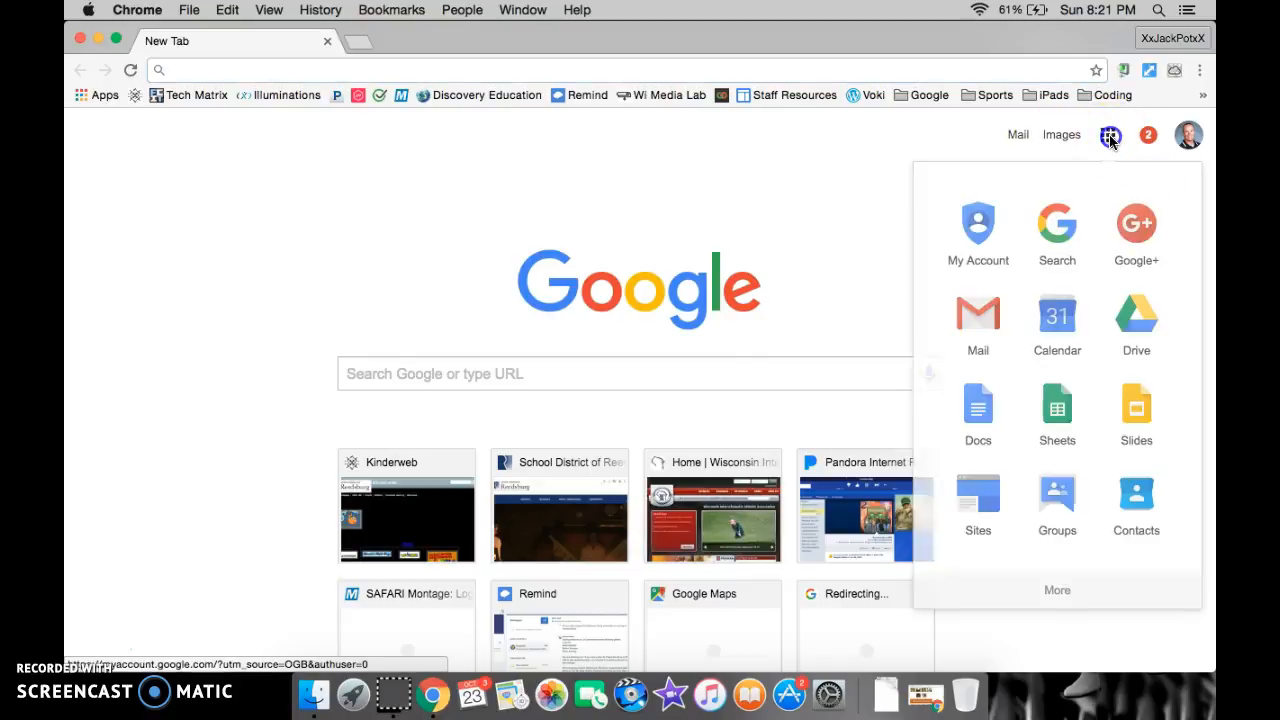
scroll(1051, 372, down, 5)
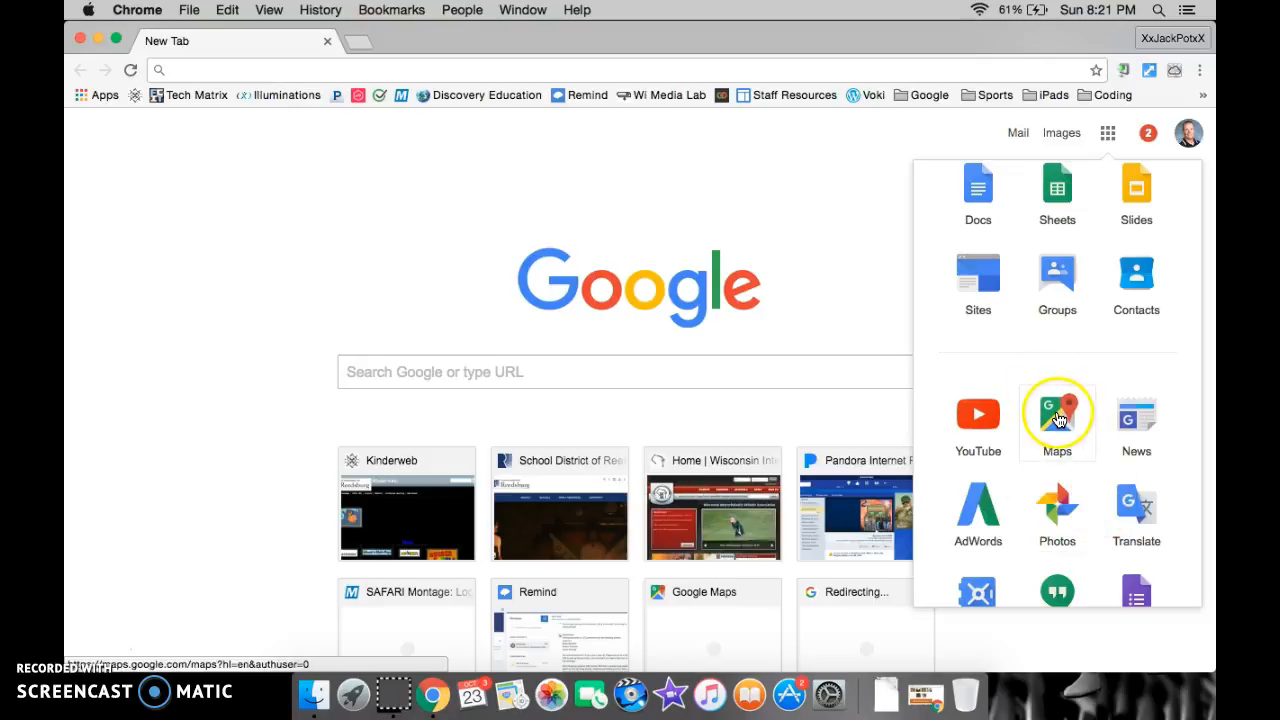
click(1058, 418)
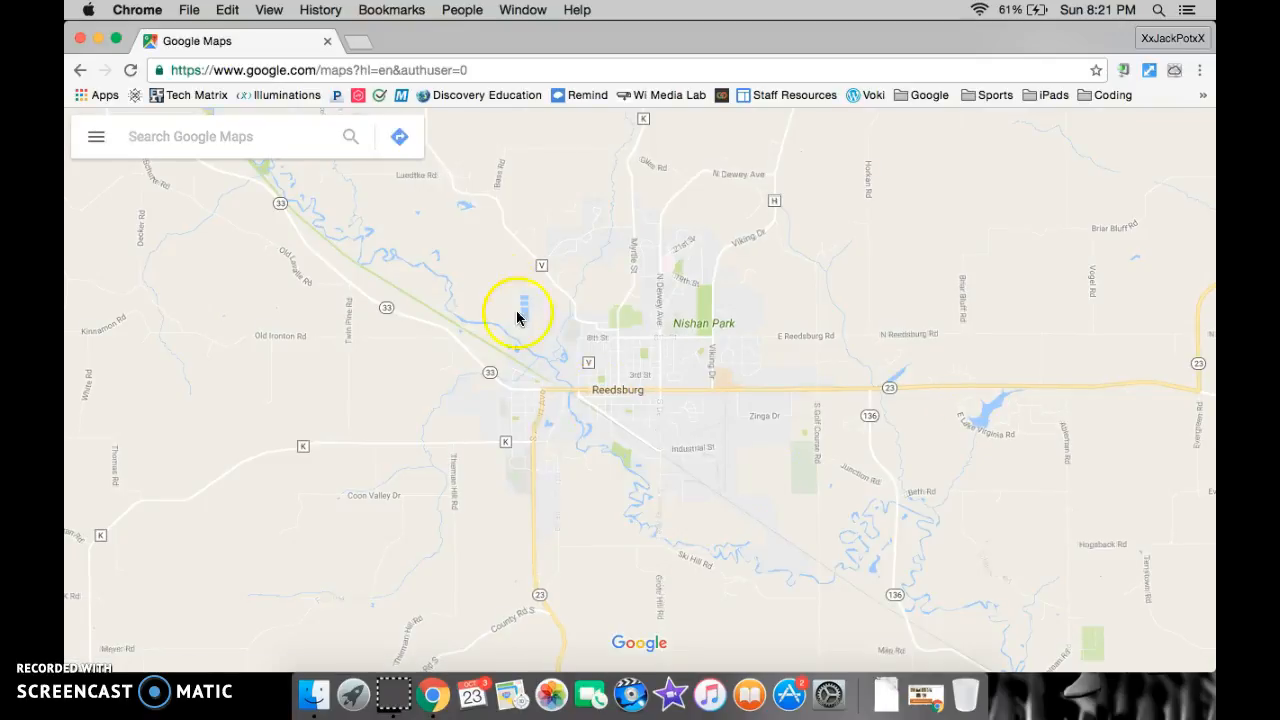
Find the saved "Ernest Shackleton" map among your places and open it for editing in My Maps
click(97, 138)
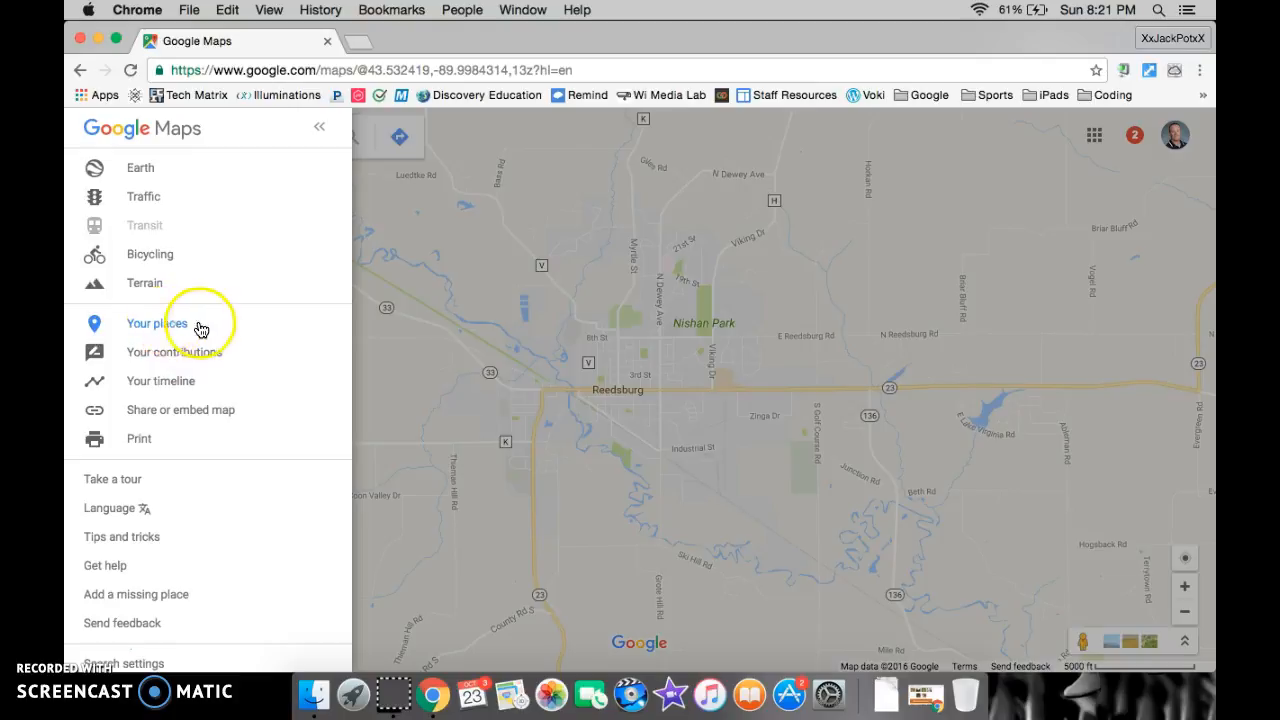
click(166, 329)
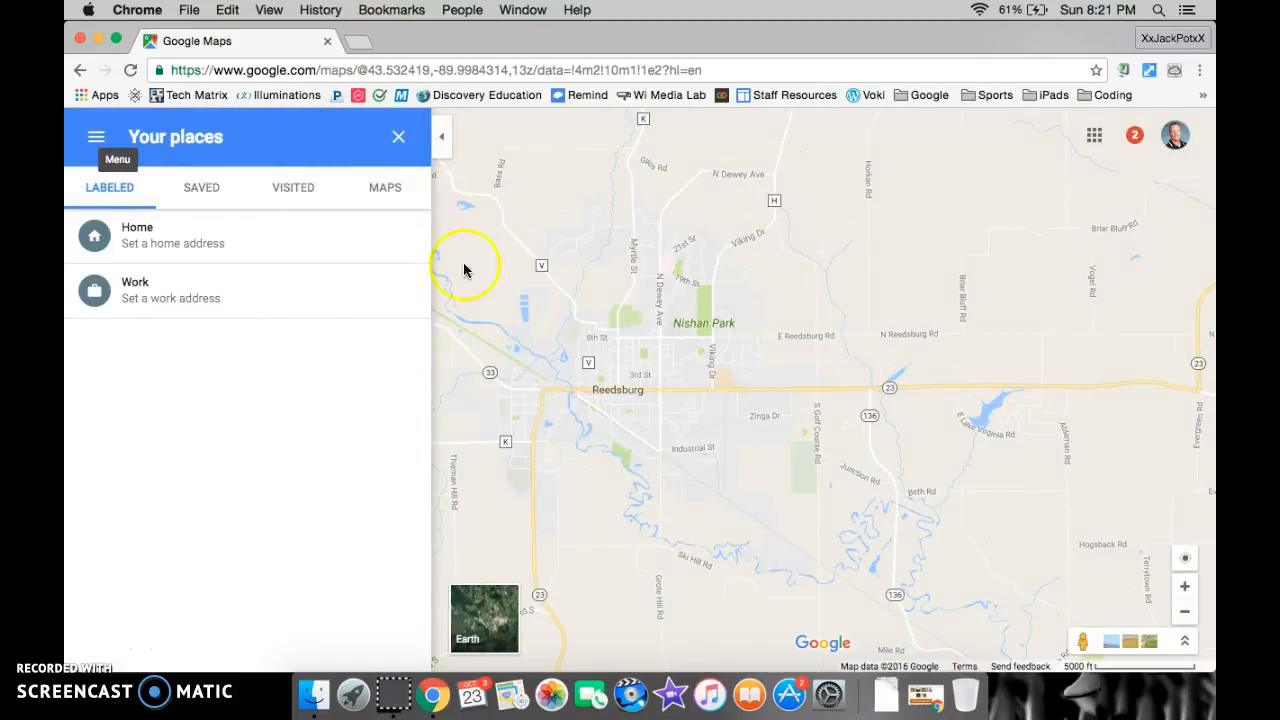
click(386, 193)
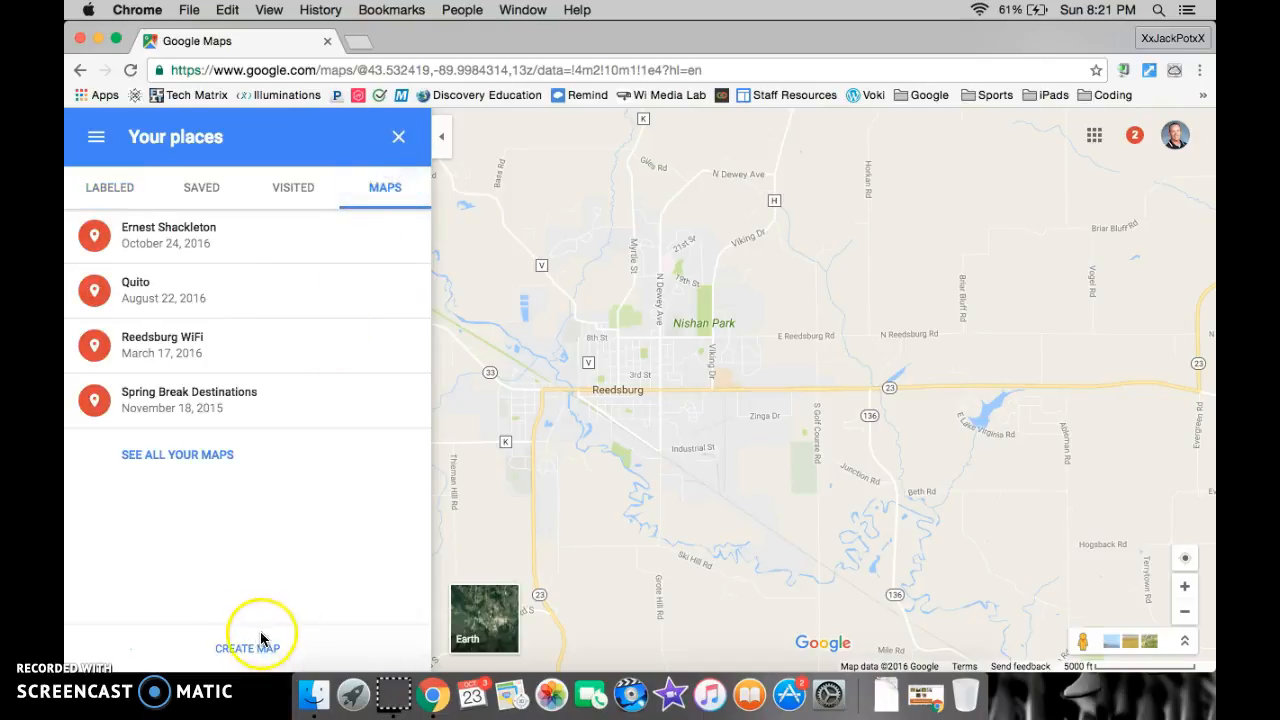
click(206, 240)
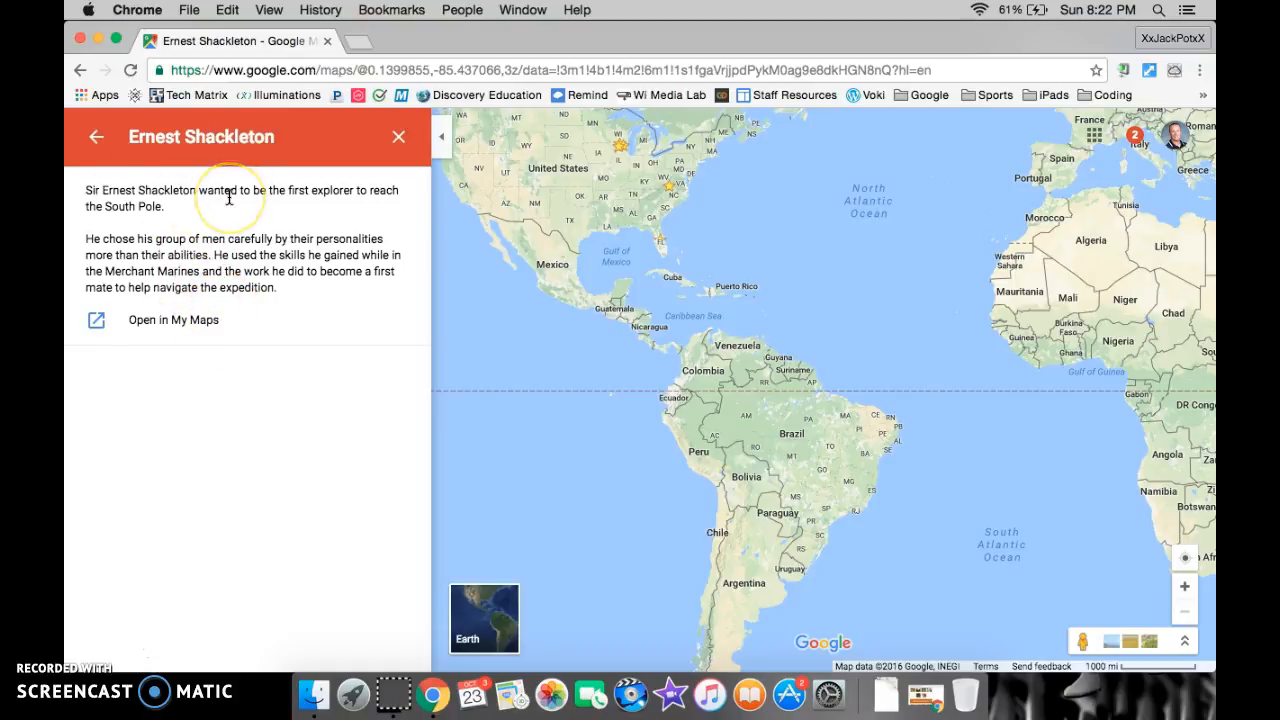
click(175, 321)
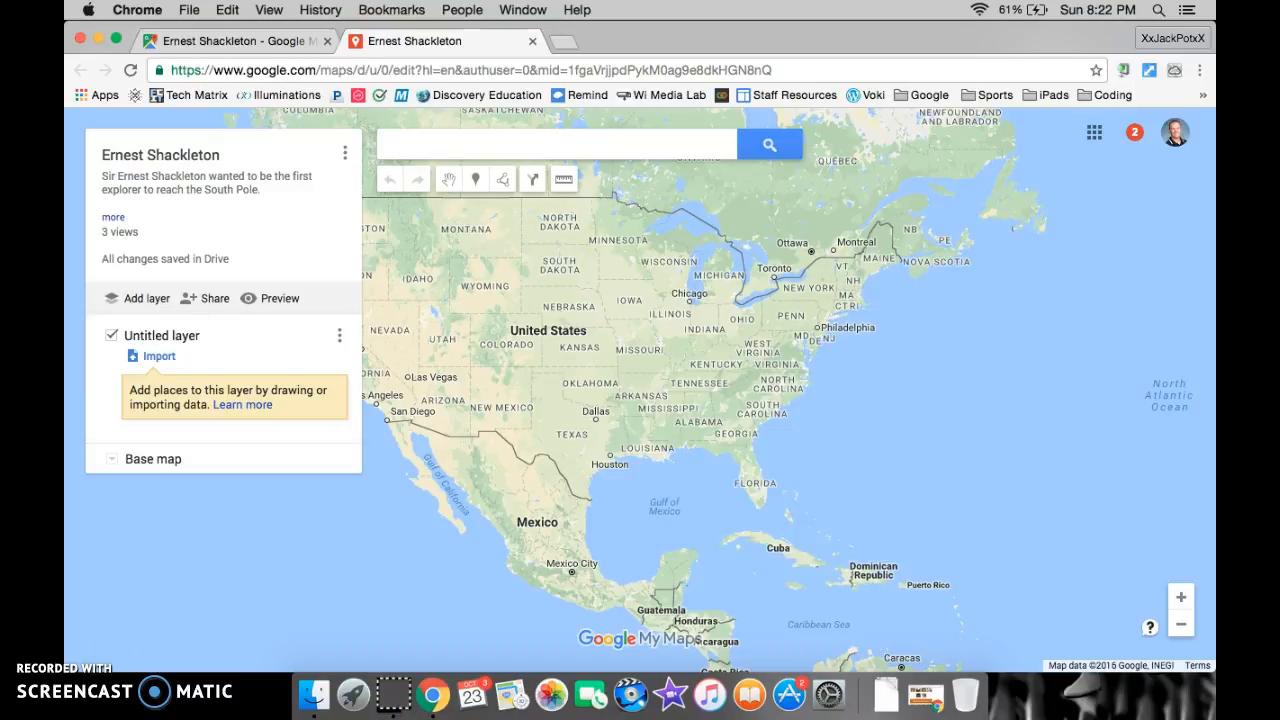
Rename the untitled layer to "Nimrod Exploration"
click(167, 336)
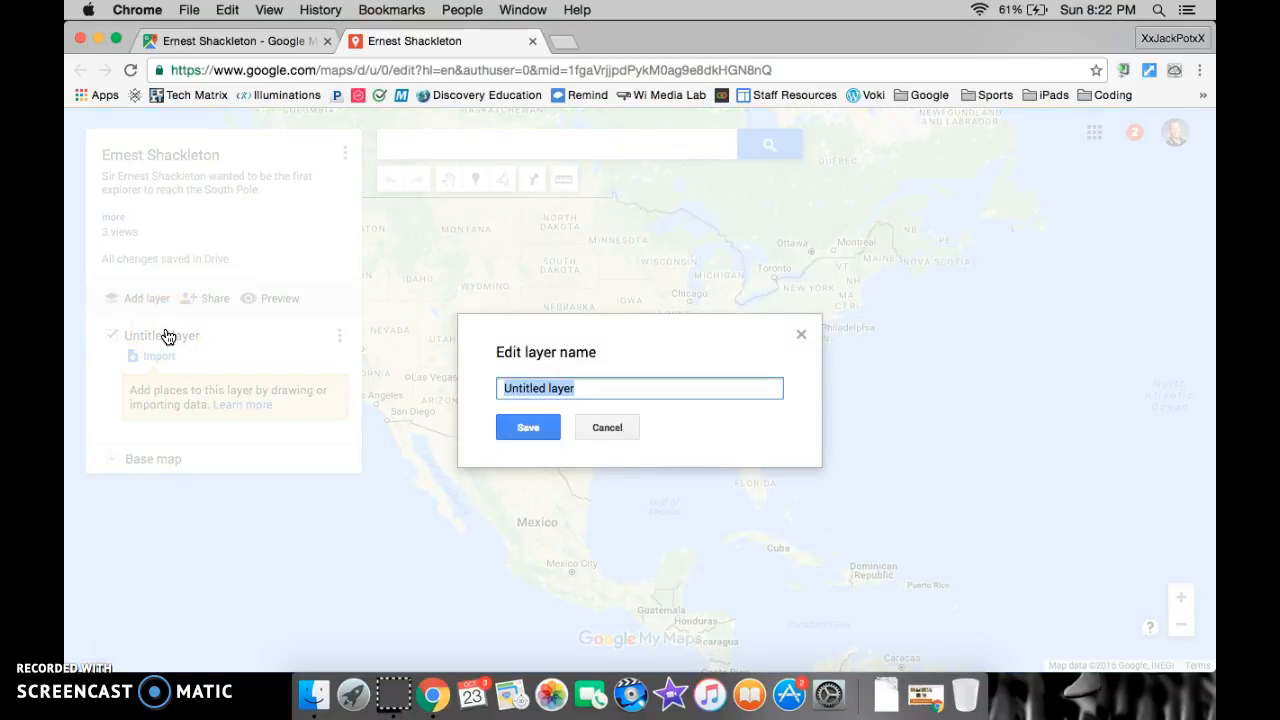
text(Nimrod)
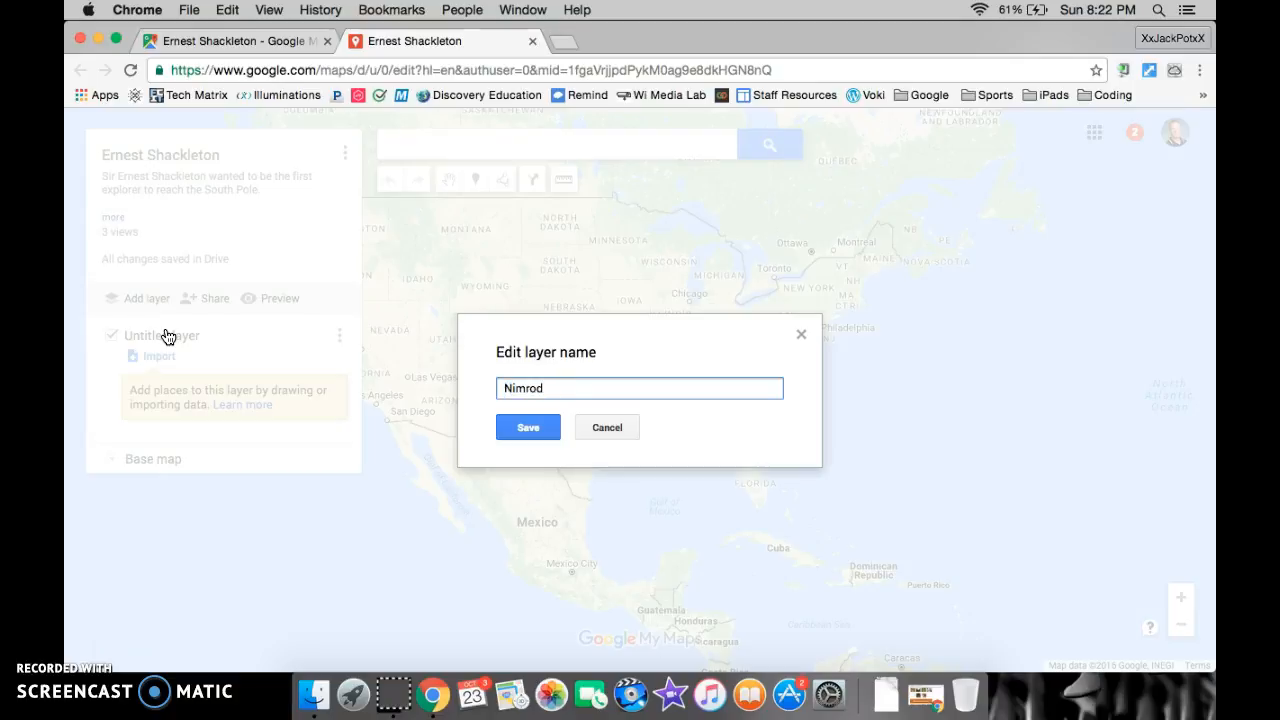
text( Exploration)
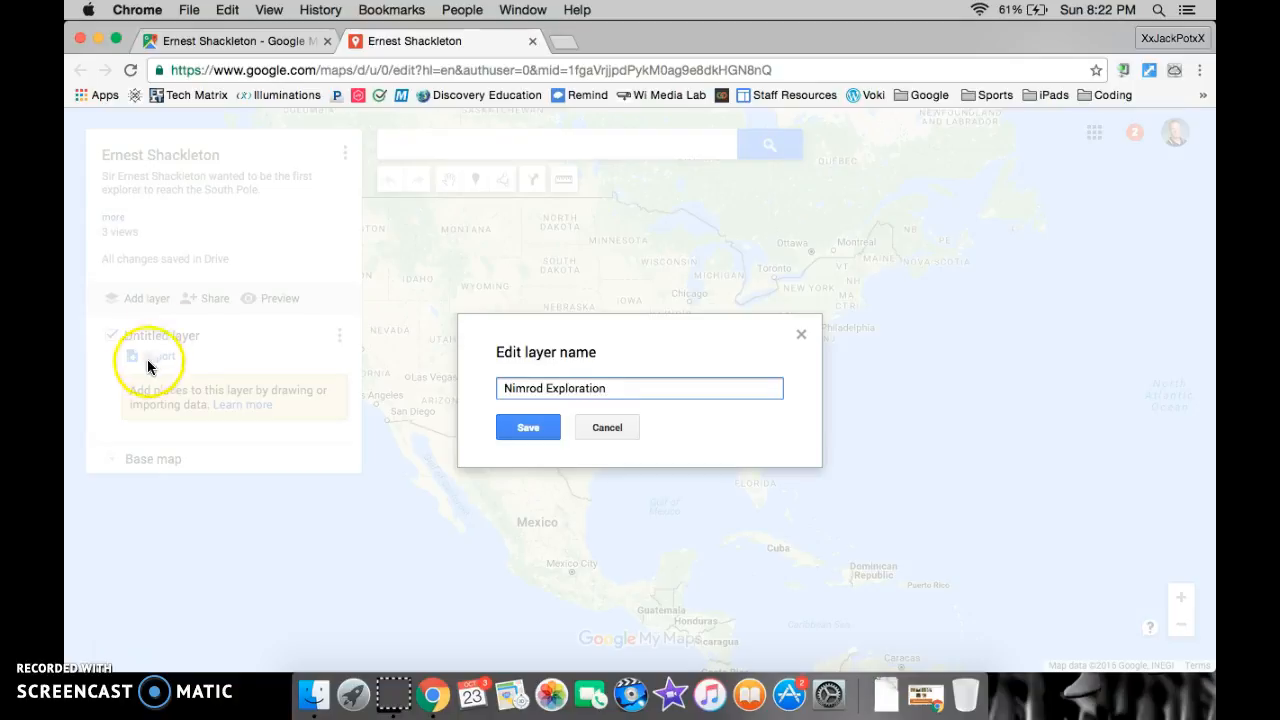
click(528, 432)
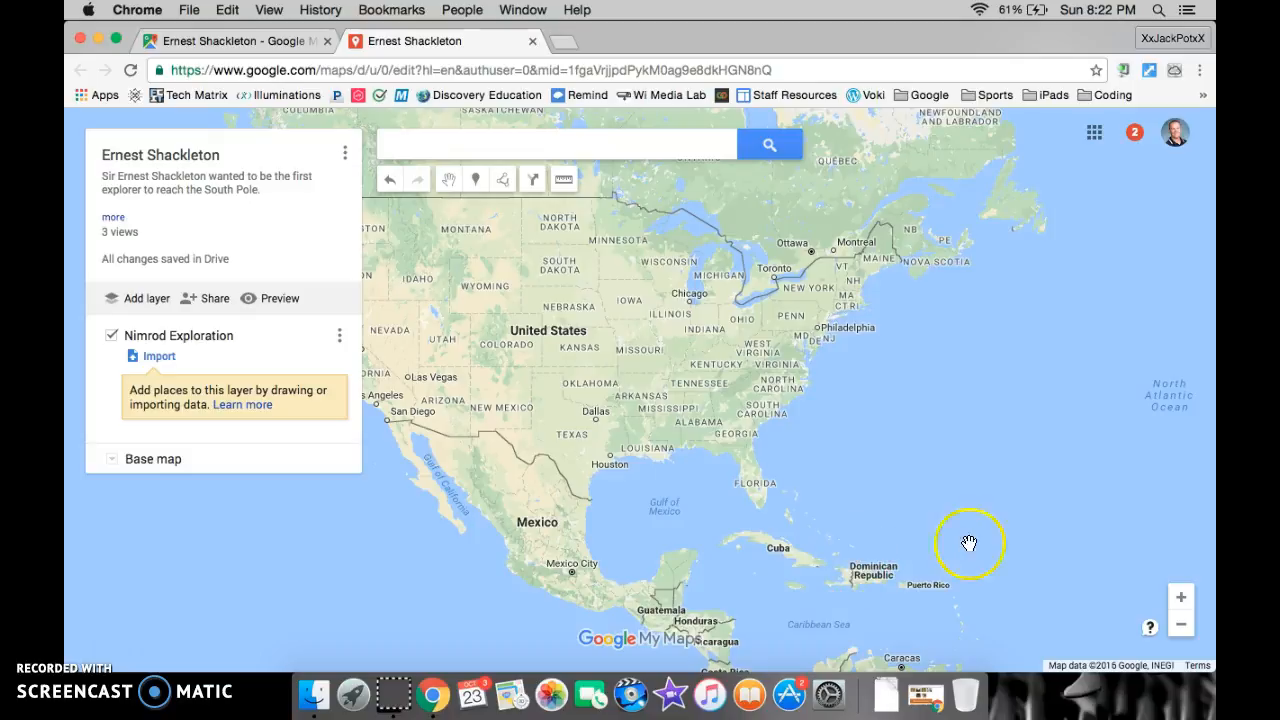
Draw a line about 2,290 mi long from southern New Zealand across the Southern Ocean to the Antarctic coast, with one bend offshore, keeping its default name
click(1181, 625)
click(1181, 625)
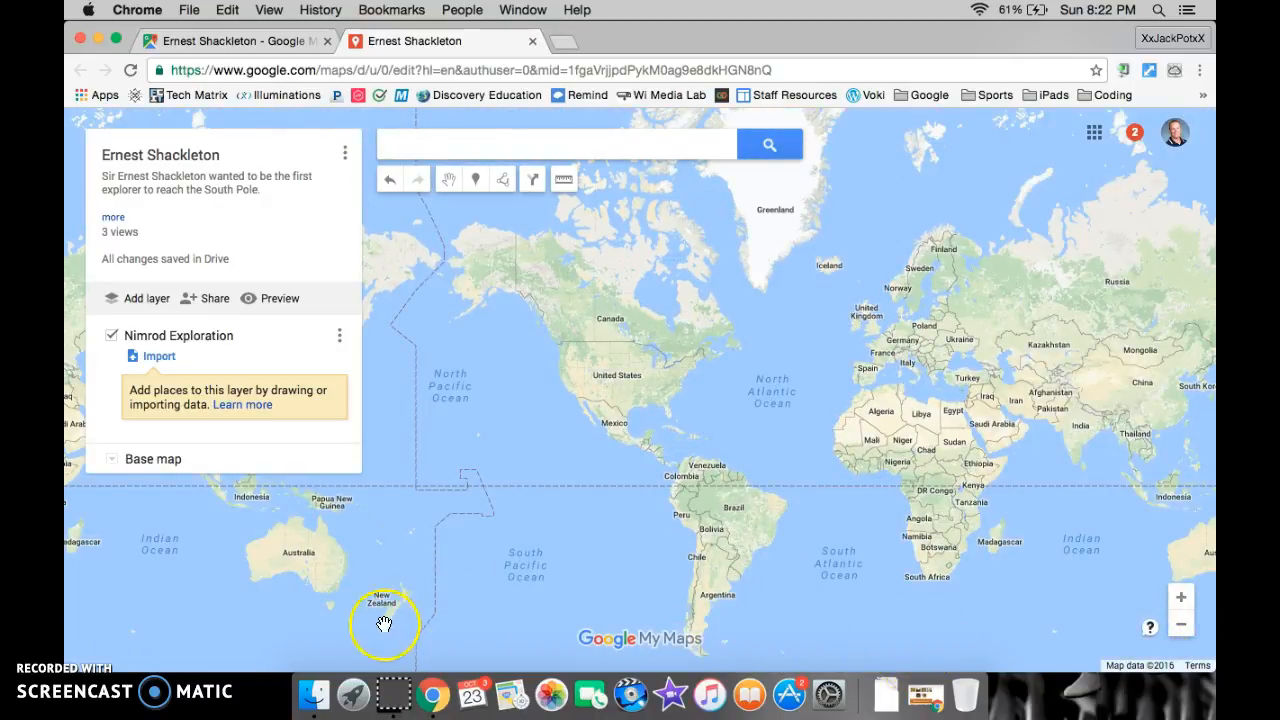
drag(385, 628, 676, 357)
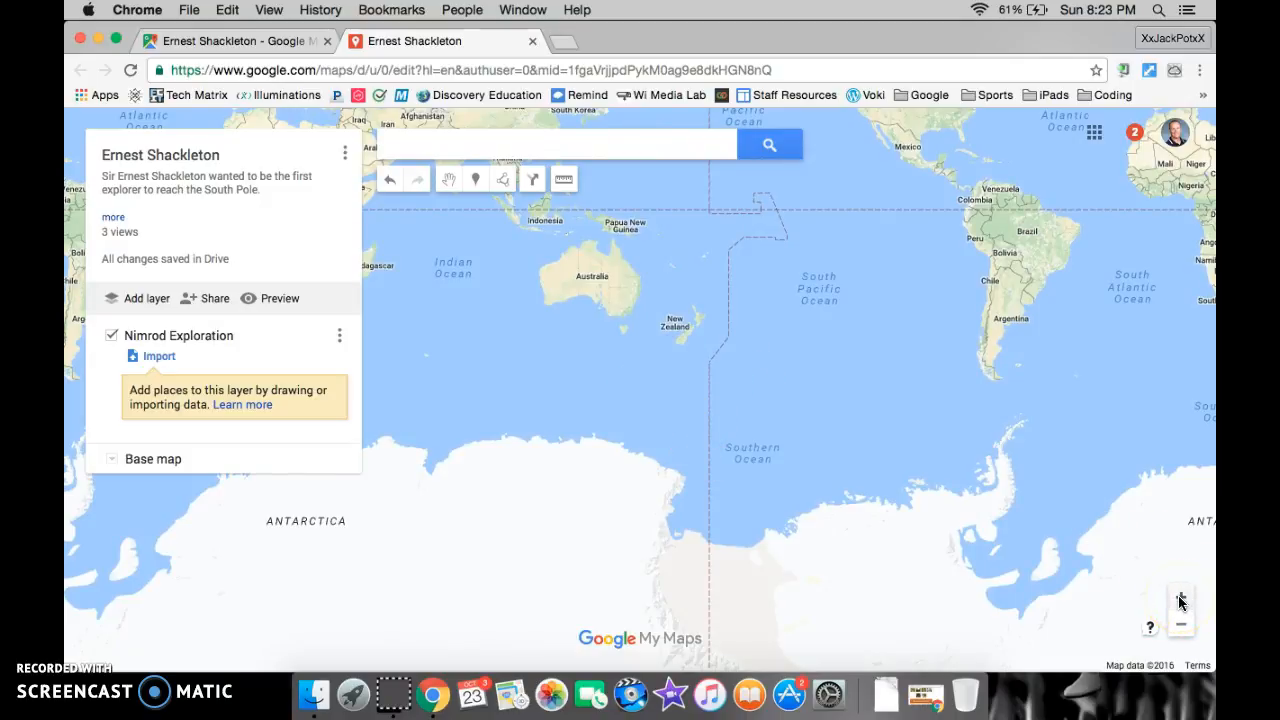
double_click(664, 352)
double_click(746, 328)
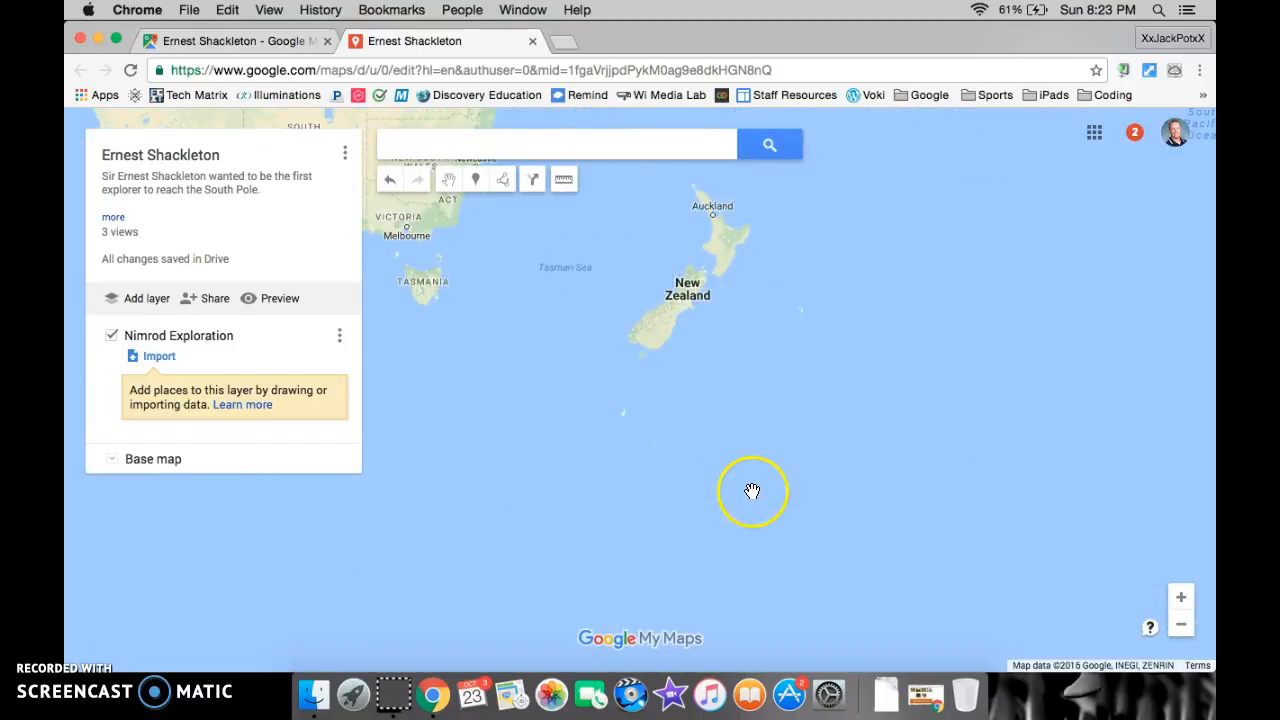
click(1181, 626)
click(1181, 626)
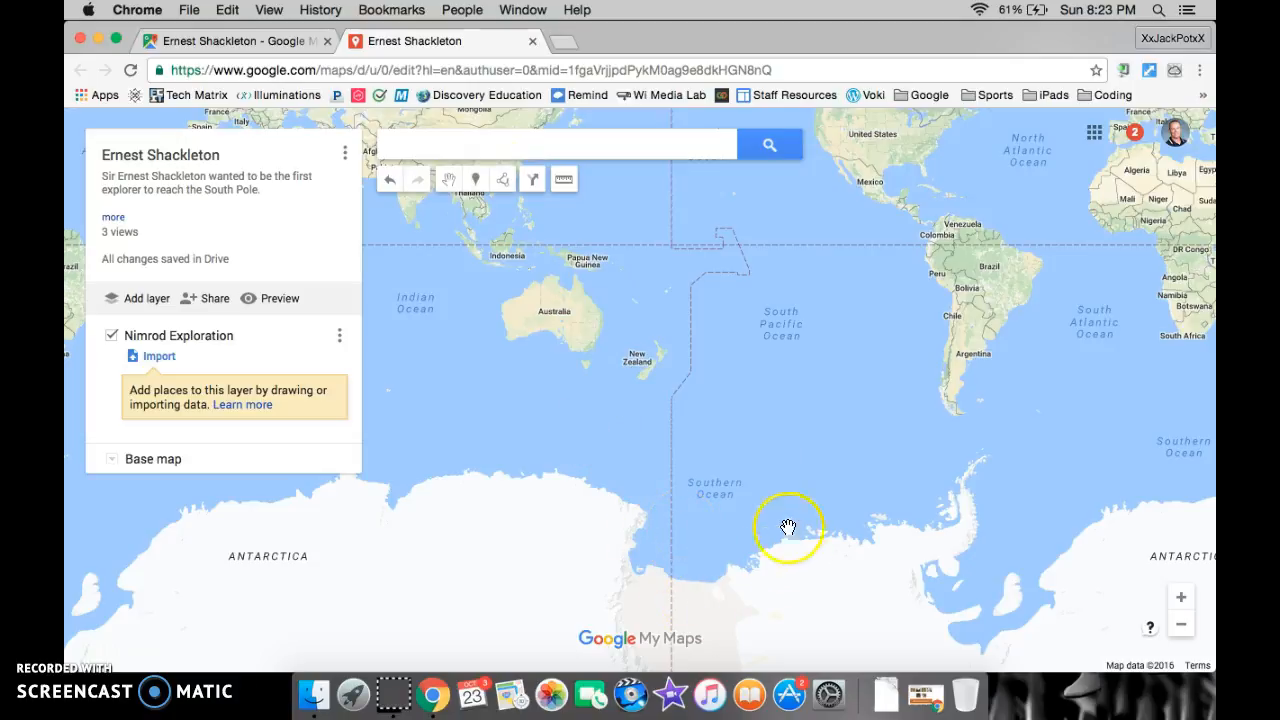
click(505, 185)
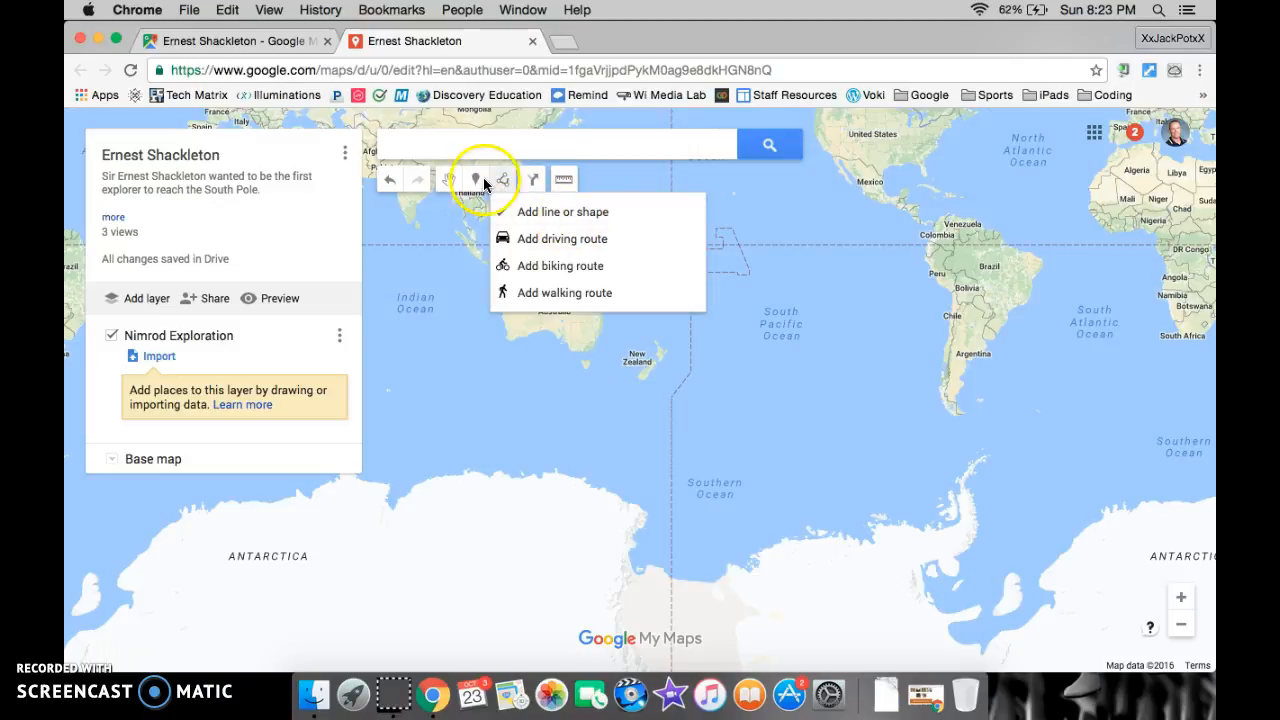
click(629, 214)
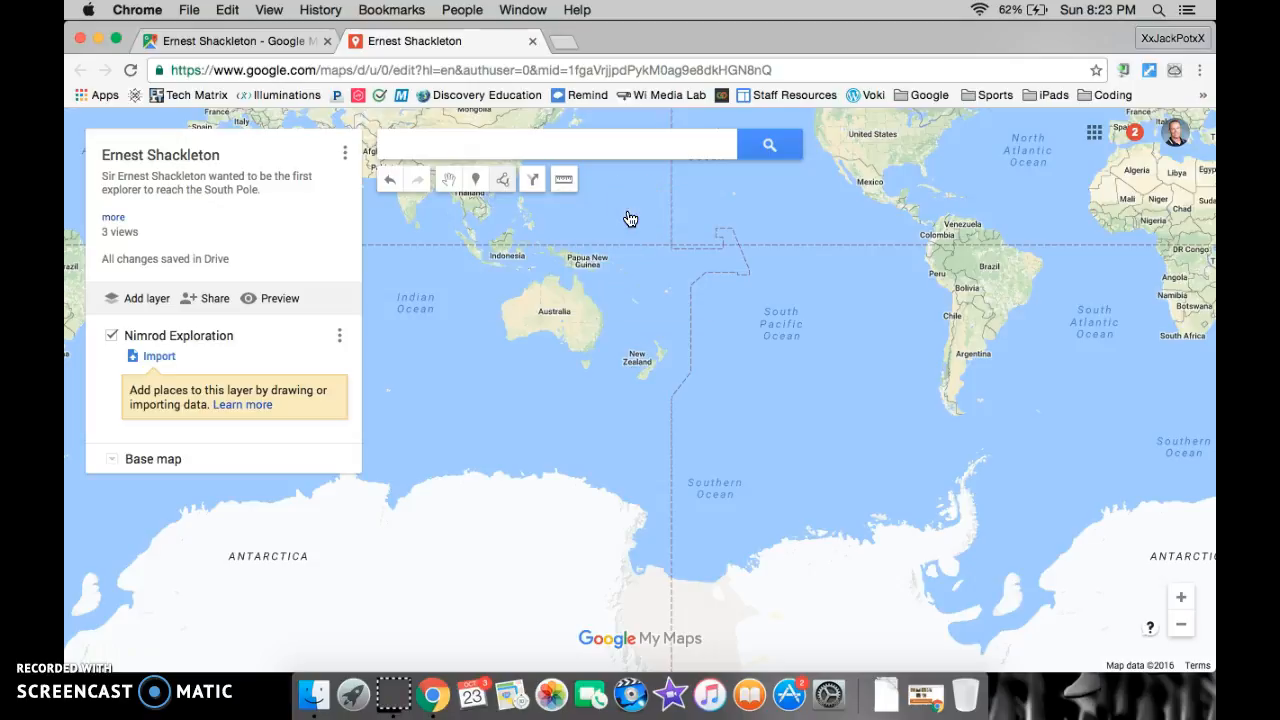
click(672, 396)
click(645, 374)
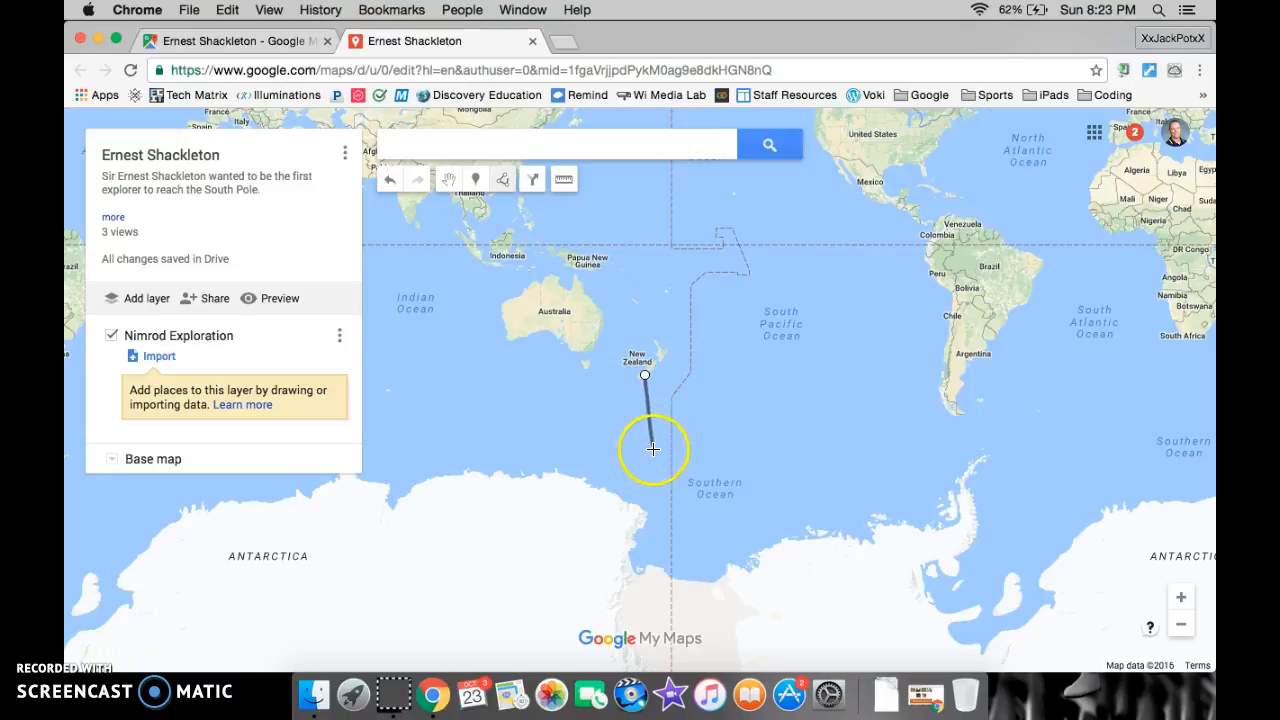
double_click(659, 518)
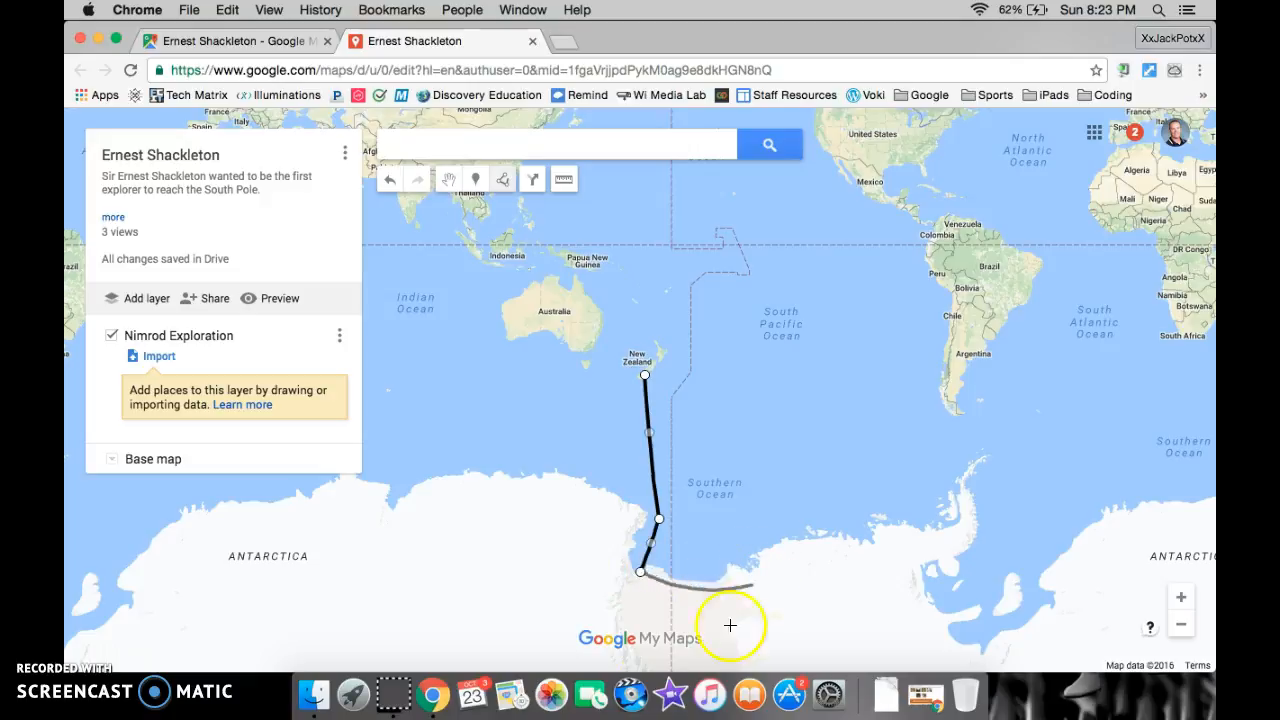
click(640, 573)
click(640, 574)
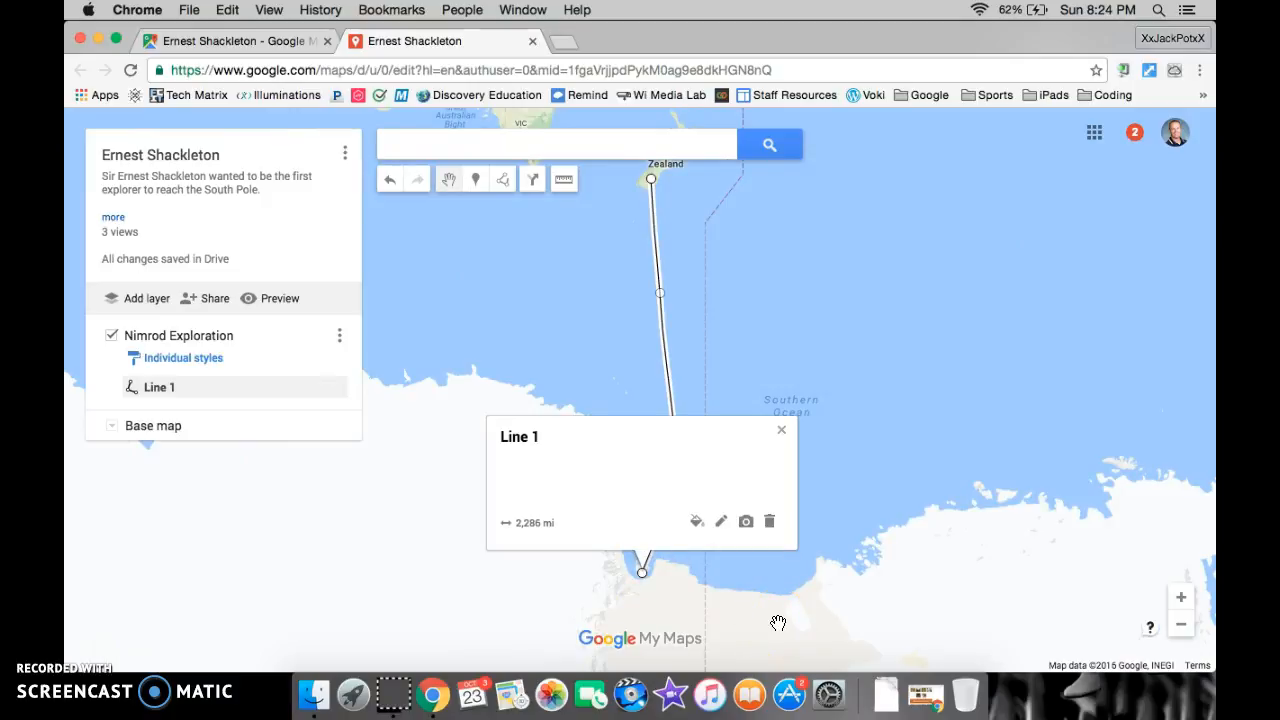
click(783, 434)
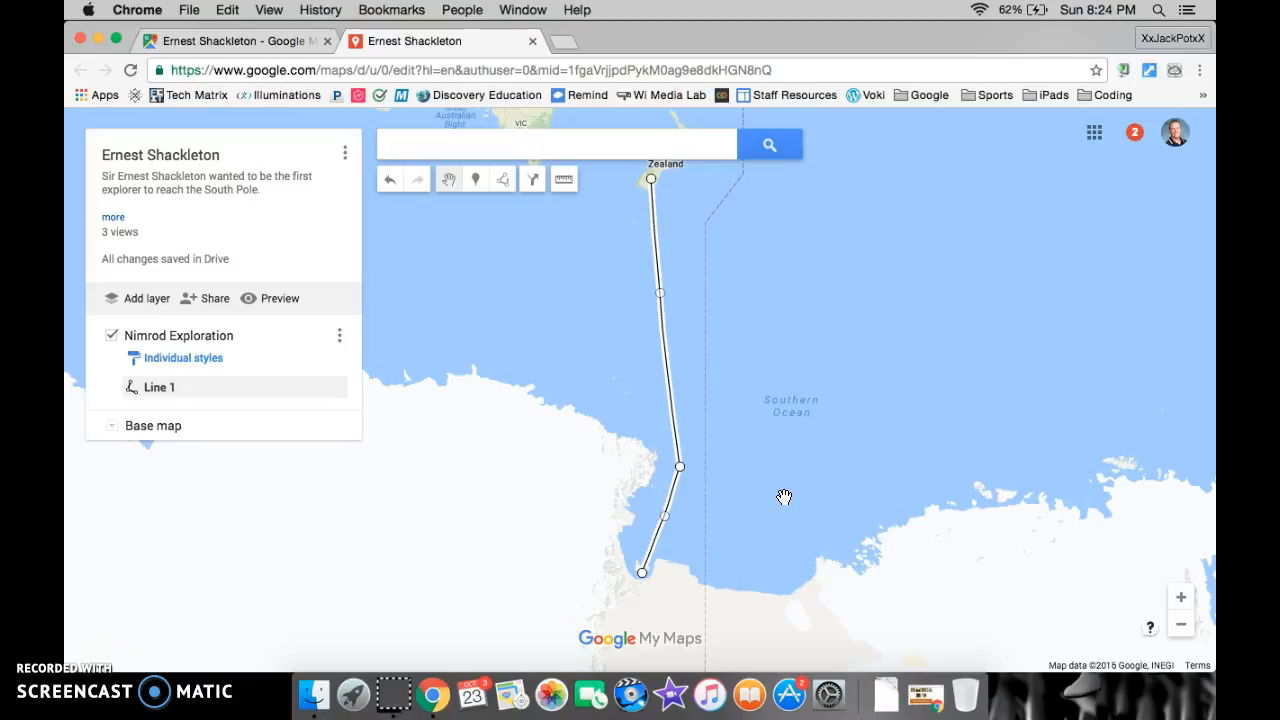
Draw a second multi-point line about 550 mi long, from the first line's Antarctic end southward inland, curving southeast at its end
drag(767, 525, 863, 203)
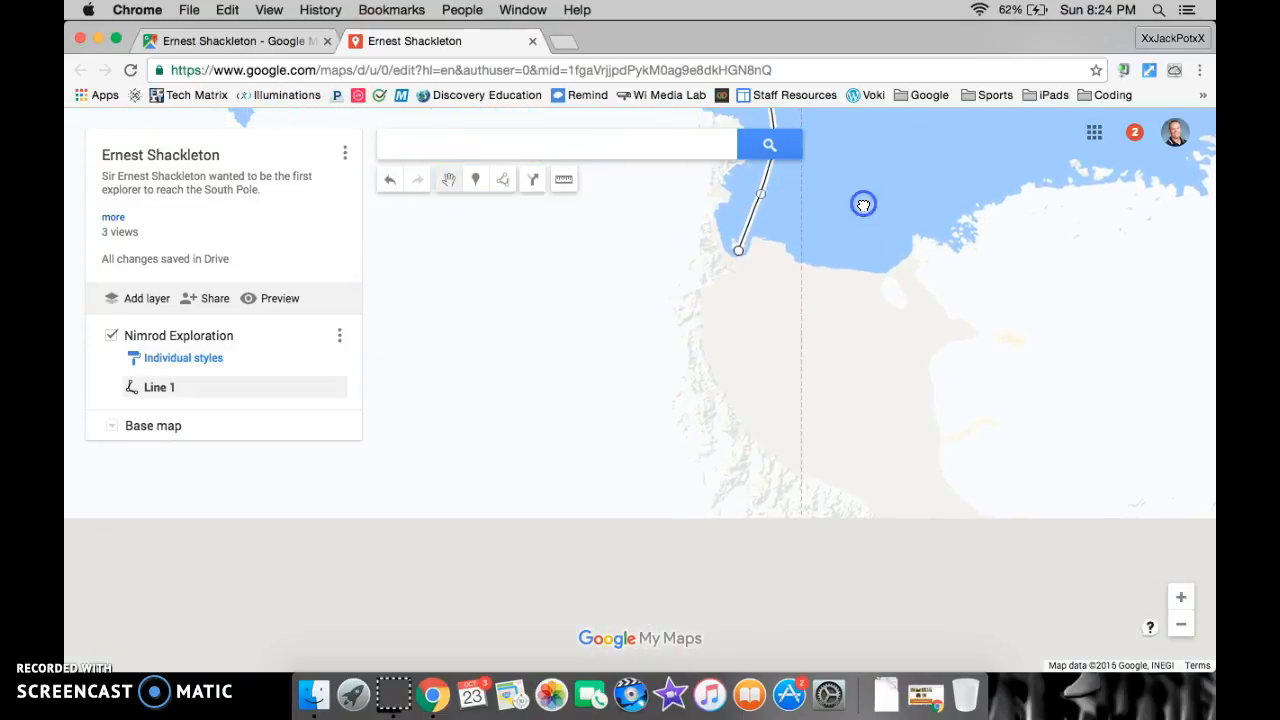
click(497, 180)
click(548, 218)
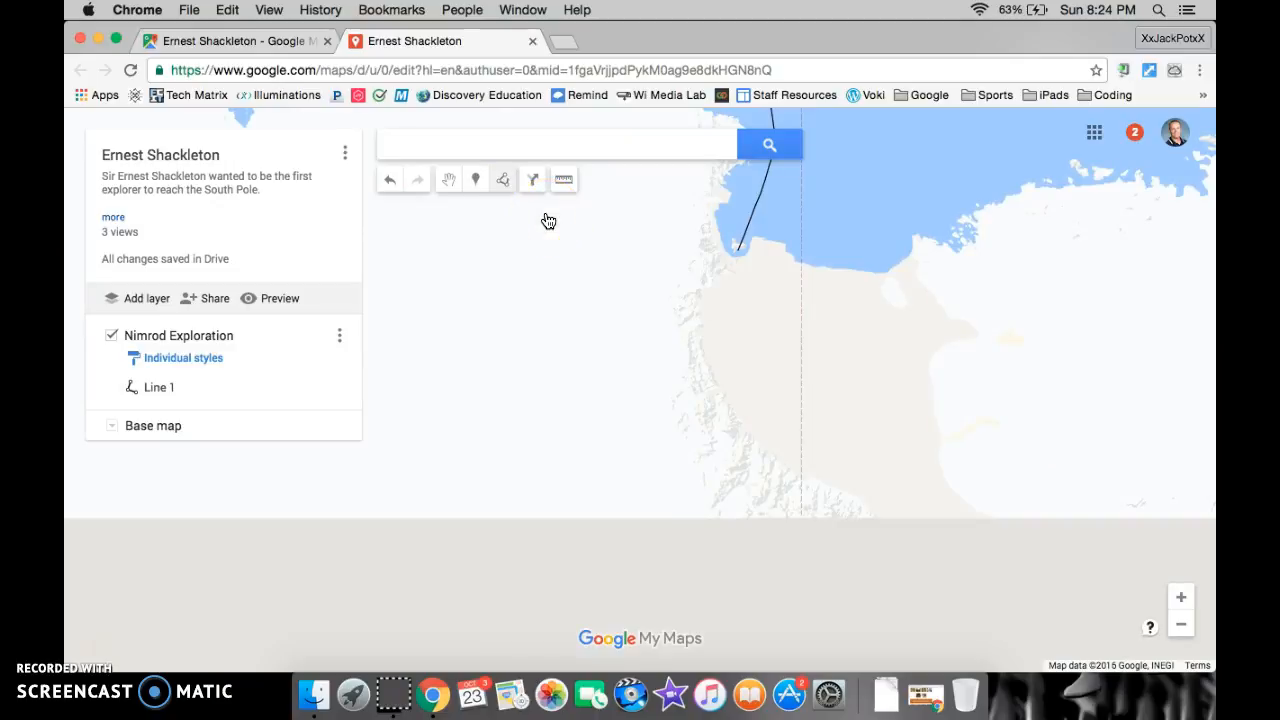
click(754, 257)
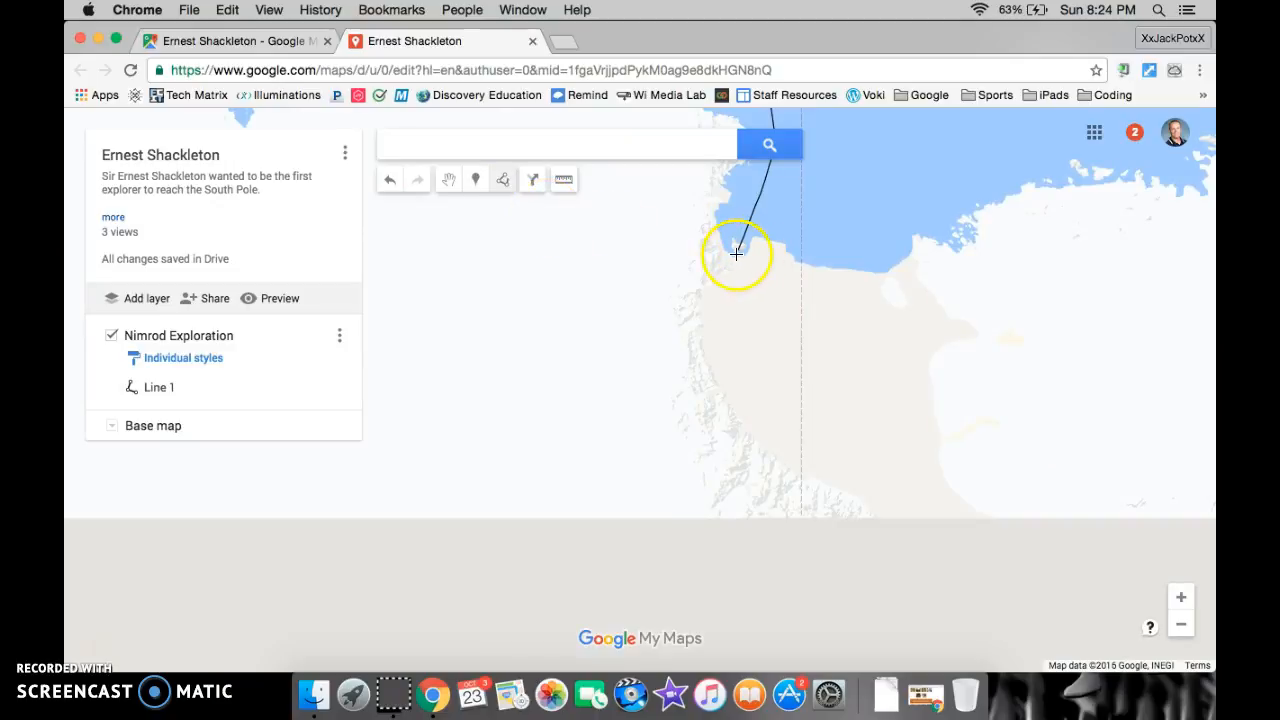
click(738, 258)
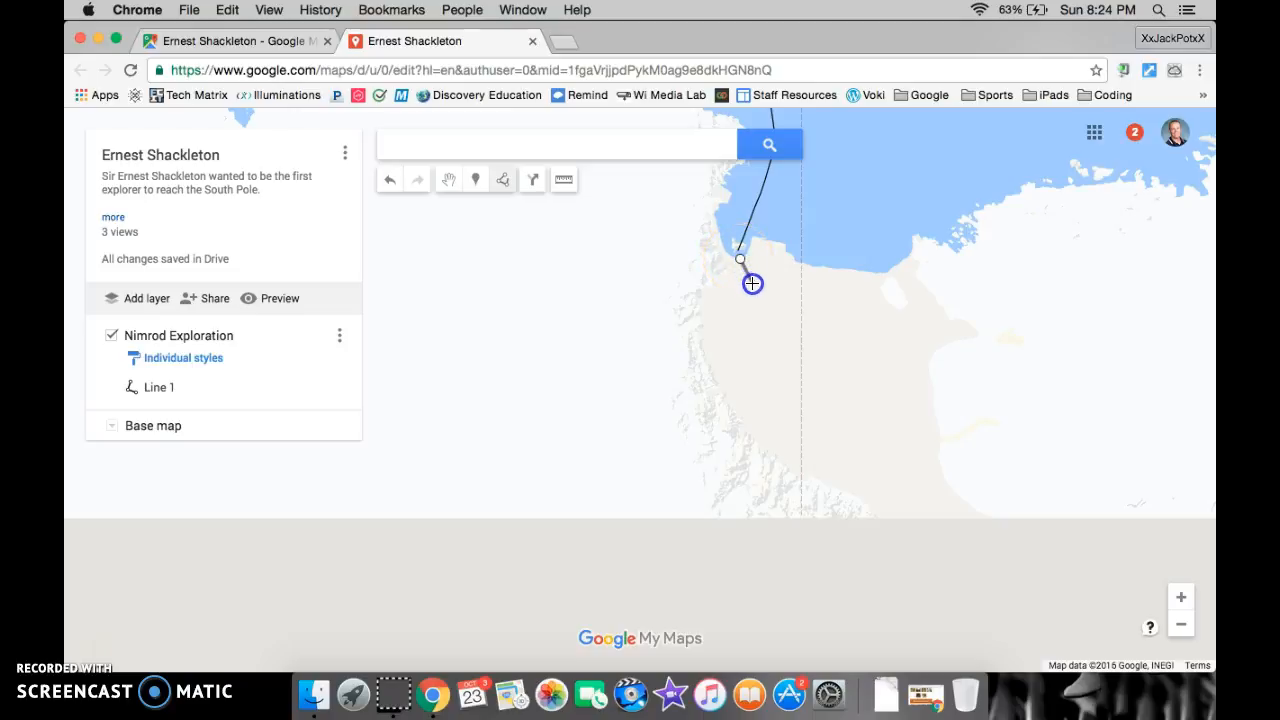
click(763, 302)
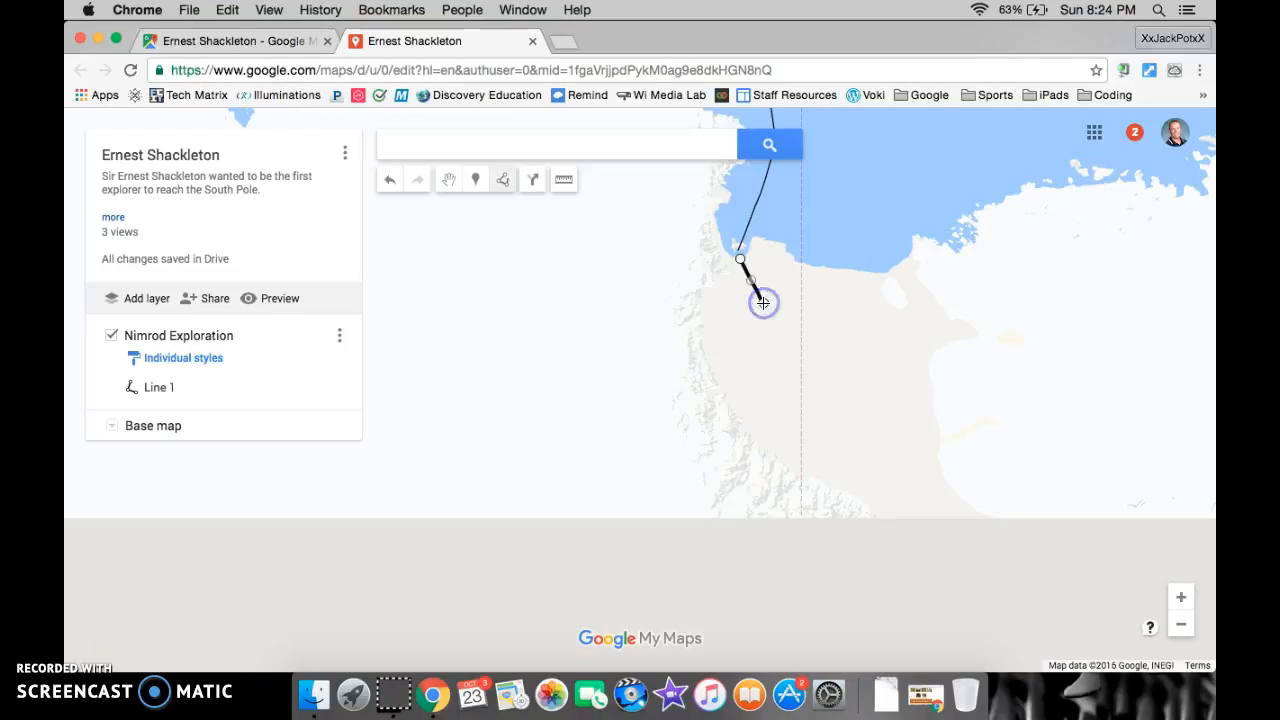
click(769, 381)
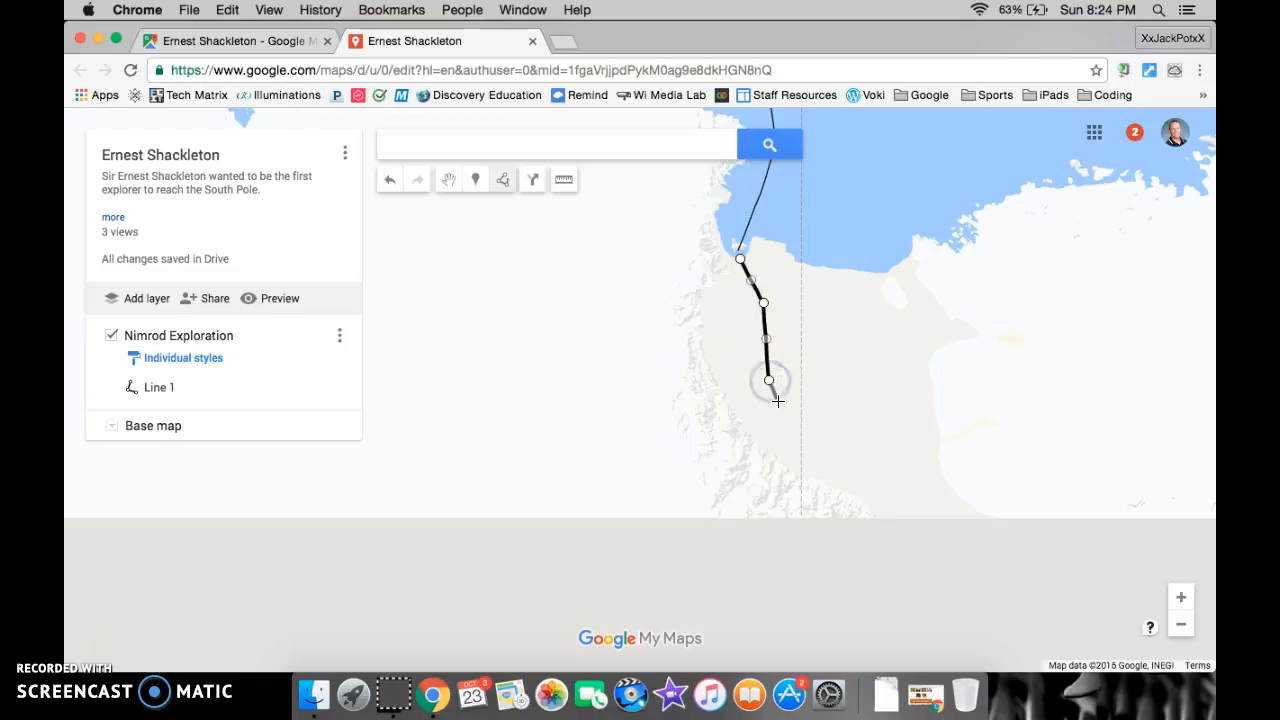
click(784, 424)
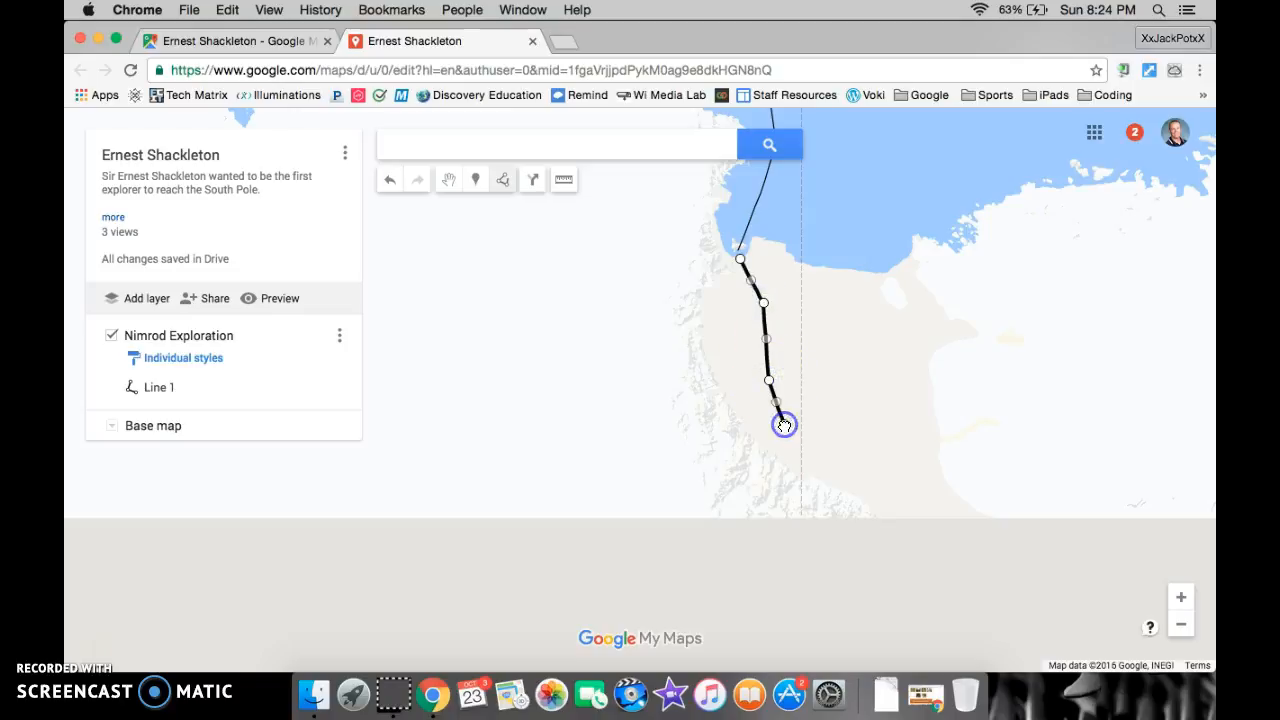
click(807, 470)
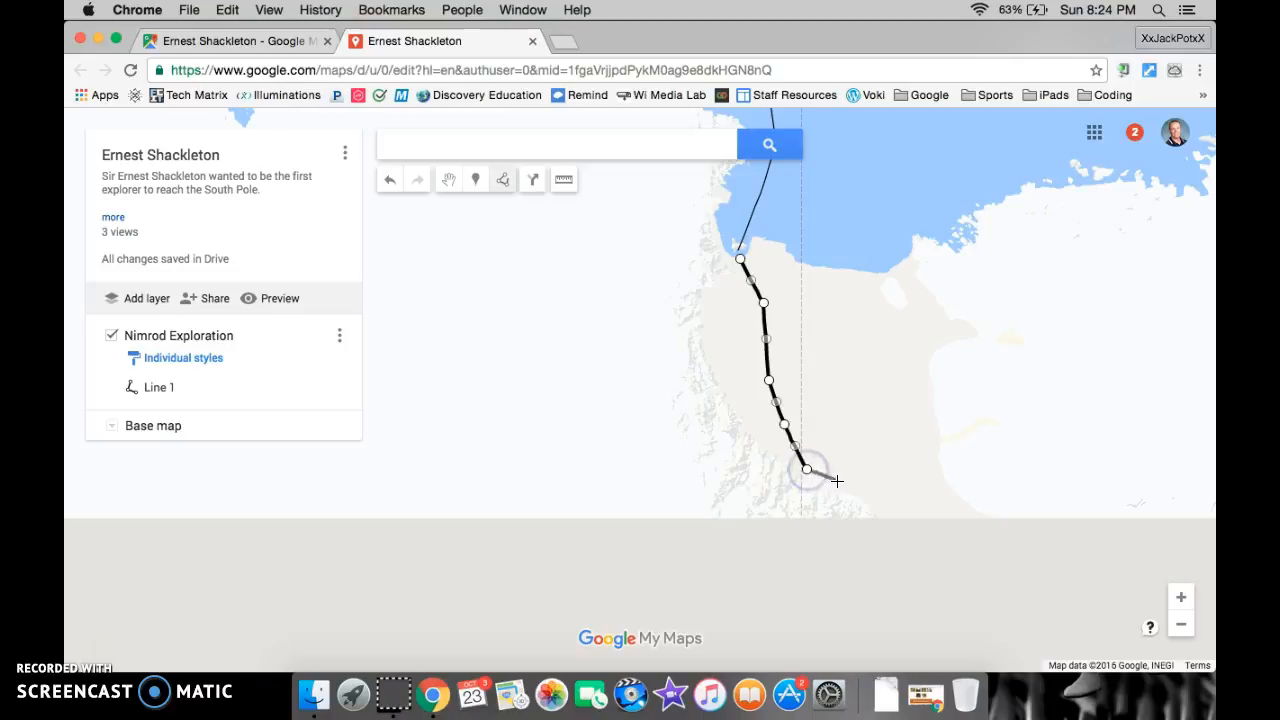
click(844, 486)
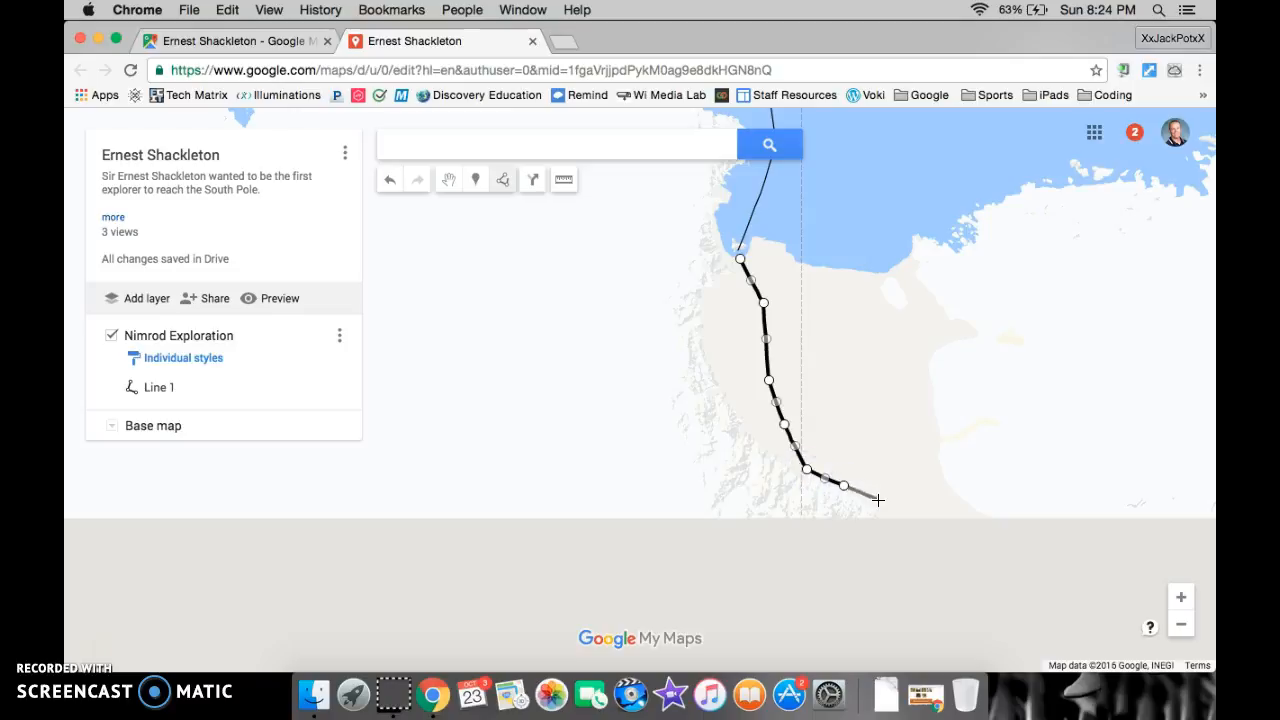
double_click(877, 499)
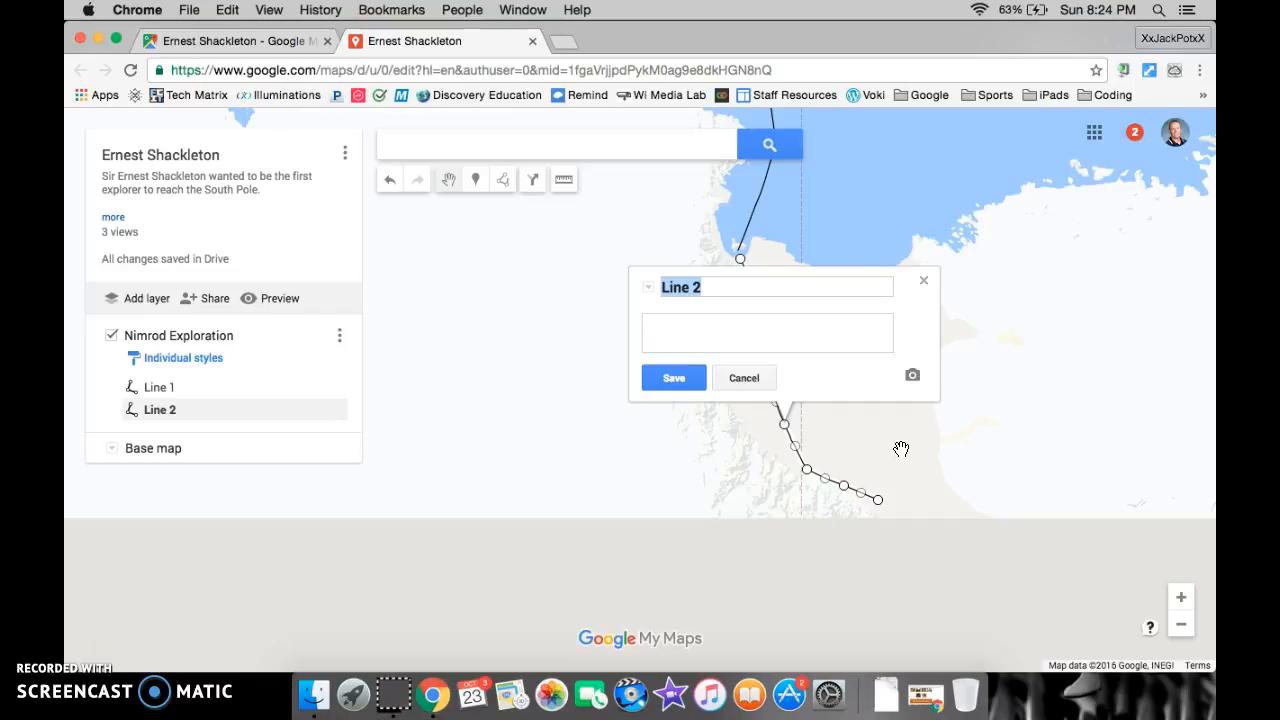
Name the new inland line "On land", save it and close its details
text(On land)
click(671, 377)
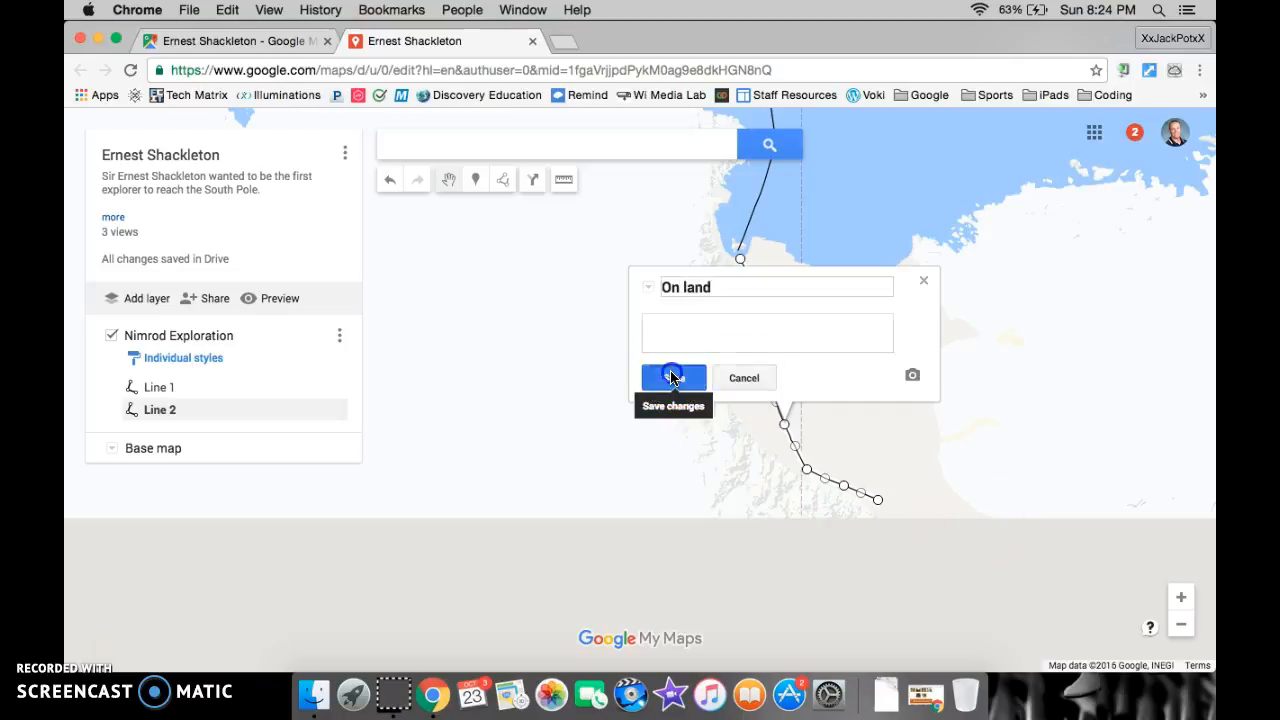
click(925, 283)
Rename the ocean line (Line 1) to "By Boat", leave its description empty, save it and close its details
scroll(826, 266, up, 1)
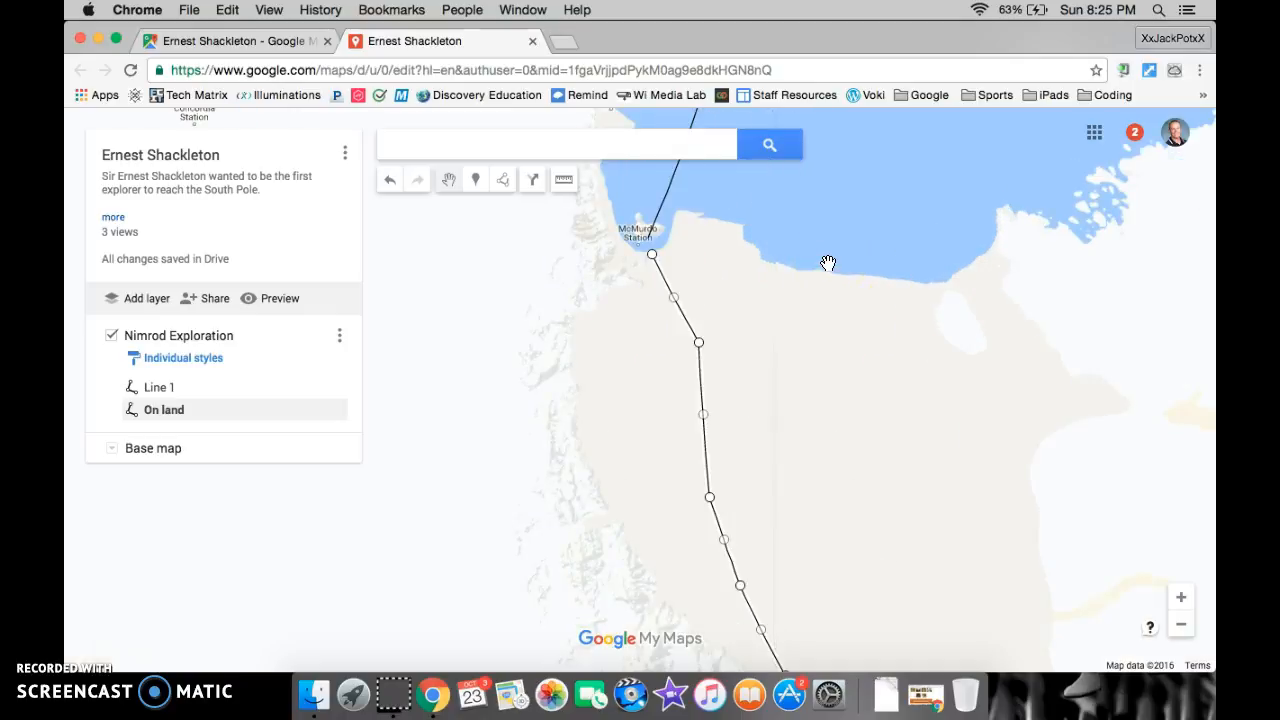
click(667, 191)
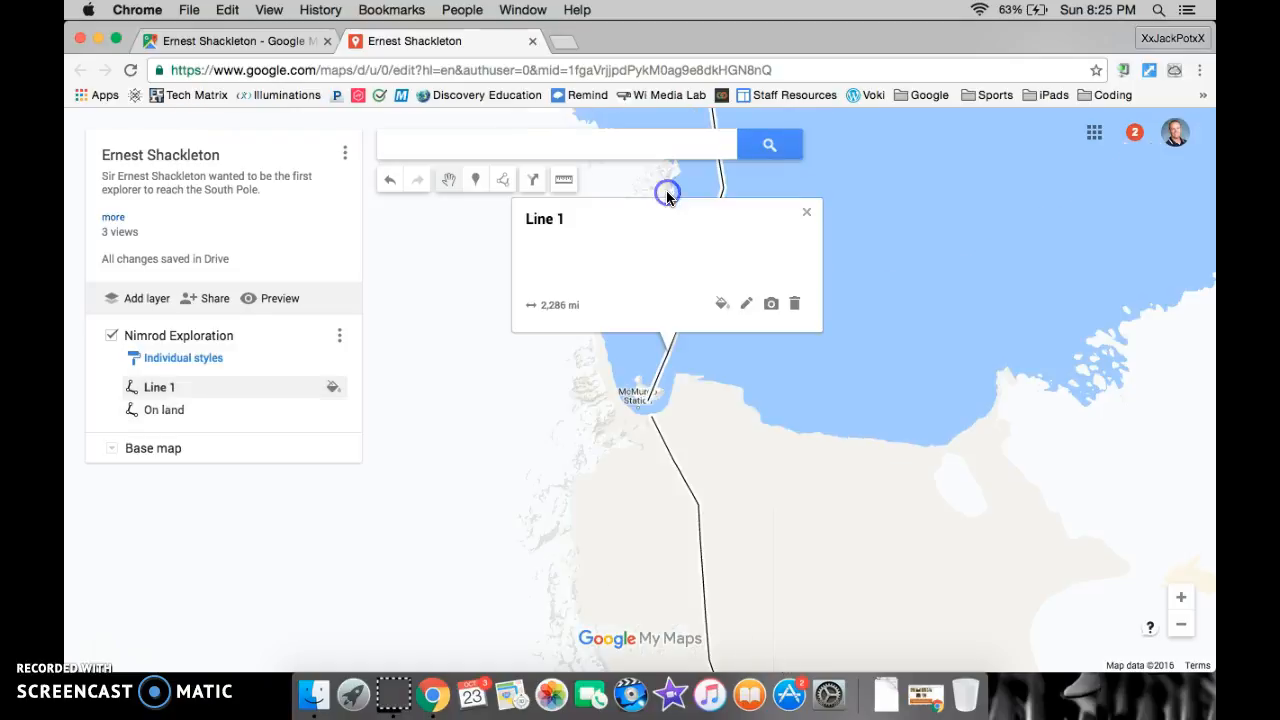
click(745, 304)
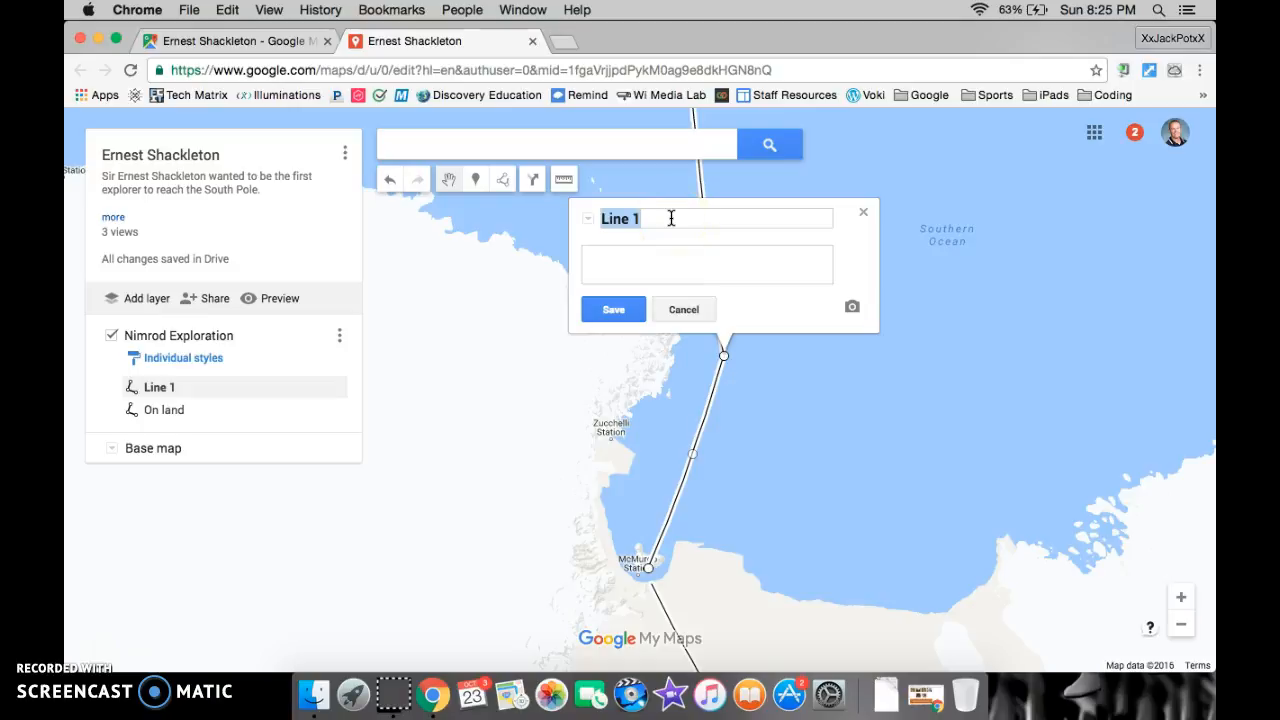
text(By Boat)
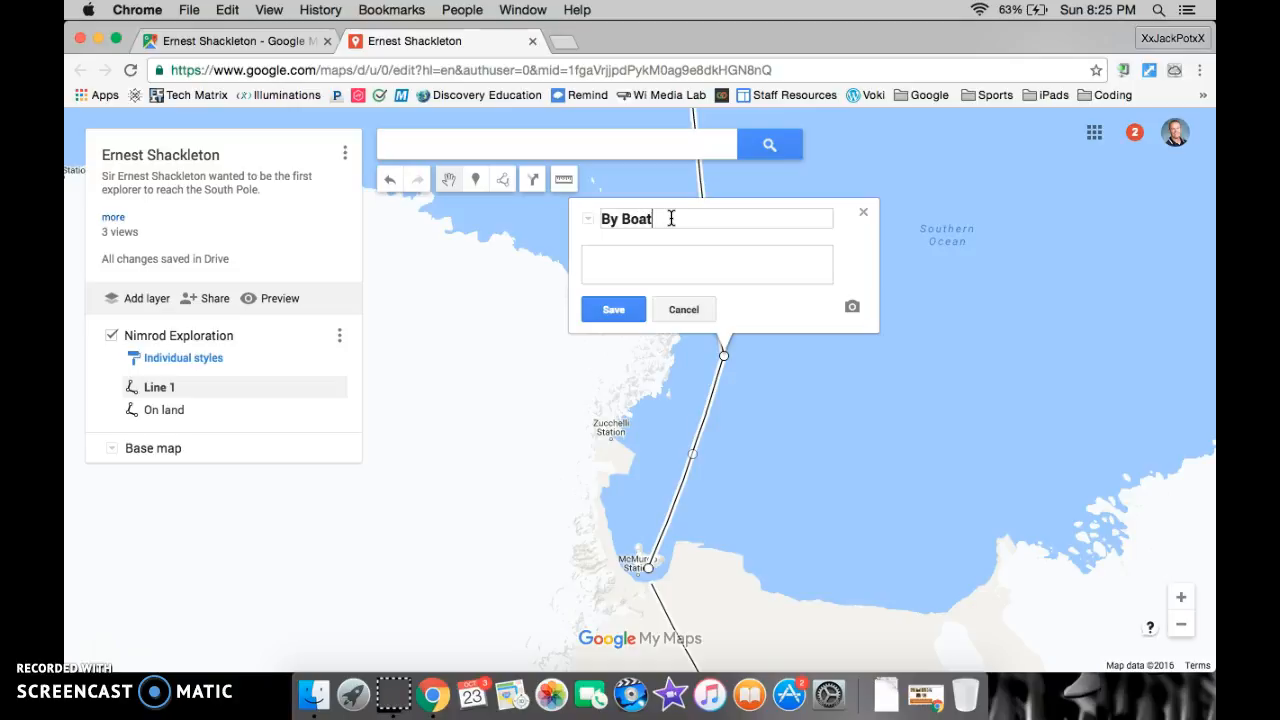
click(655, 272)
click(718, 268)
click(673, 262)
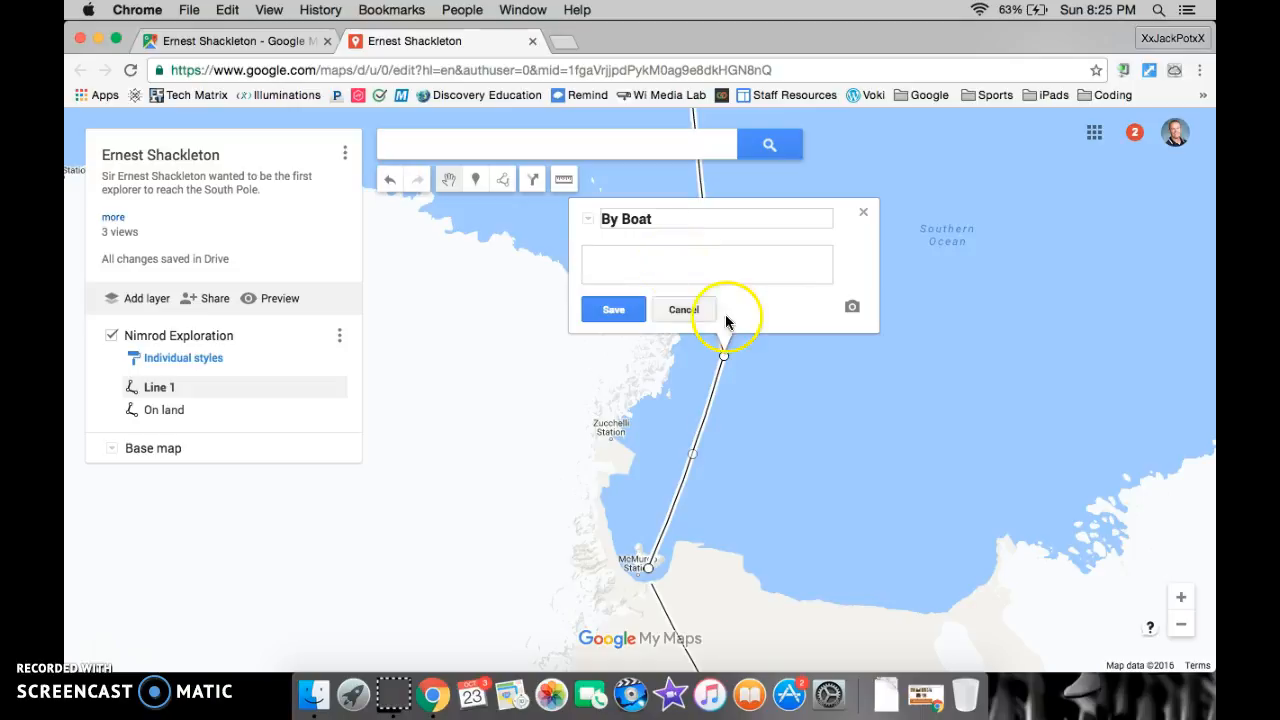
click(610, 309)
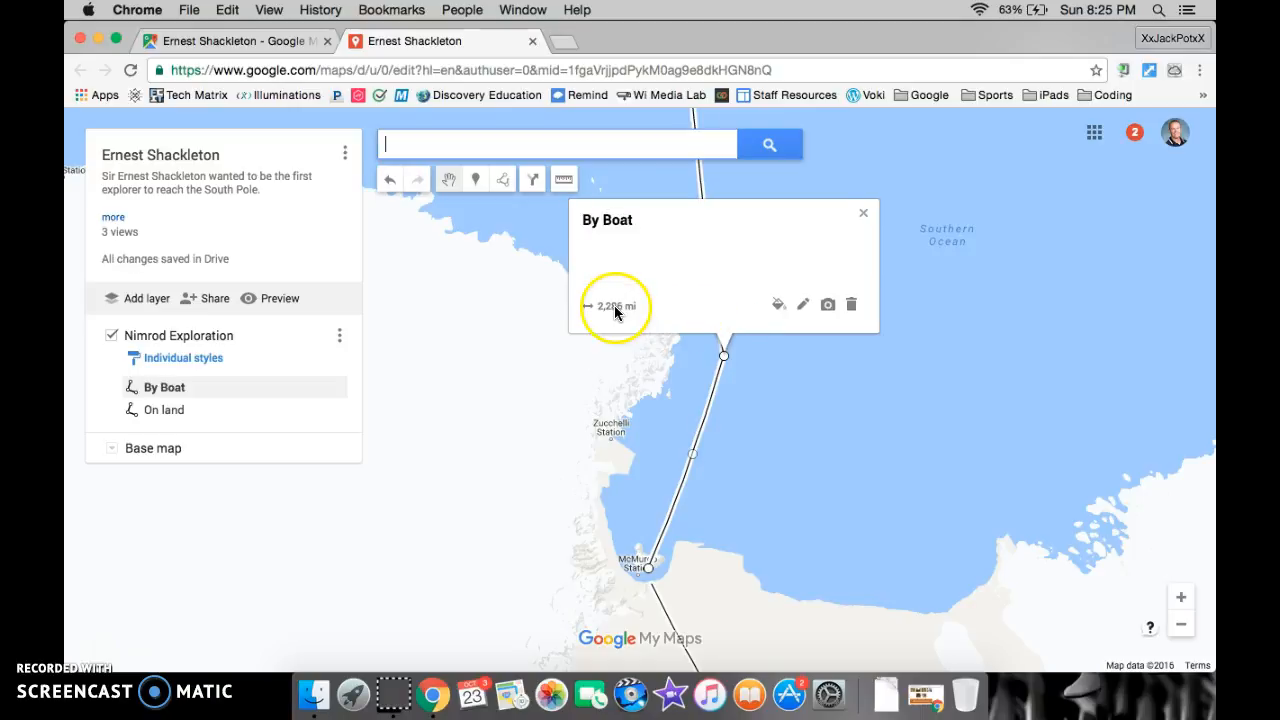
click(865, 219)
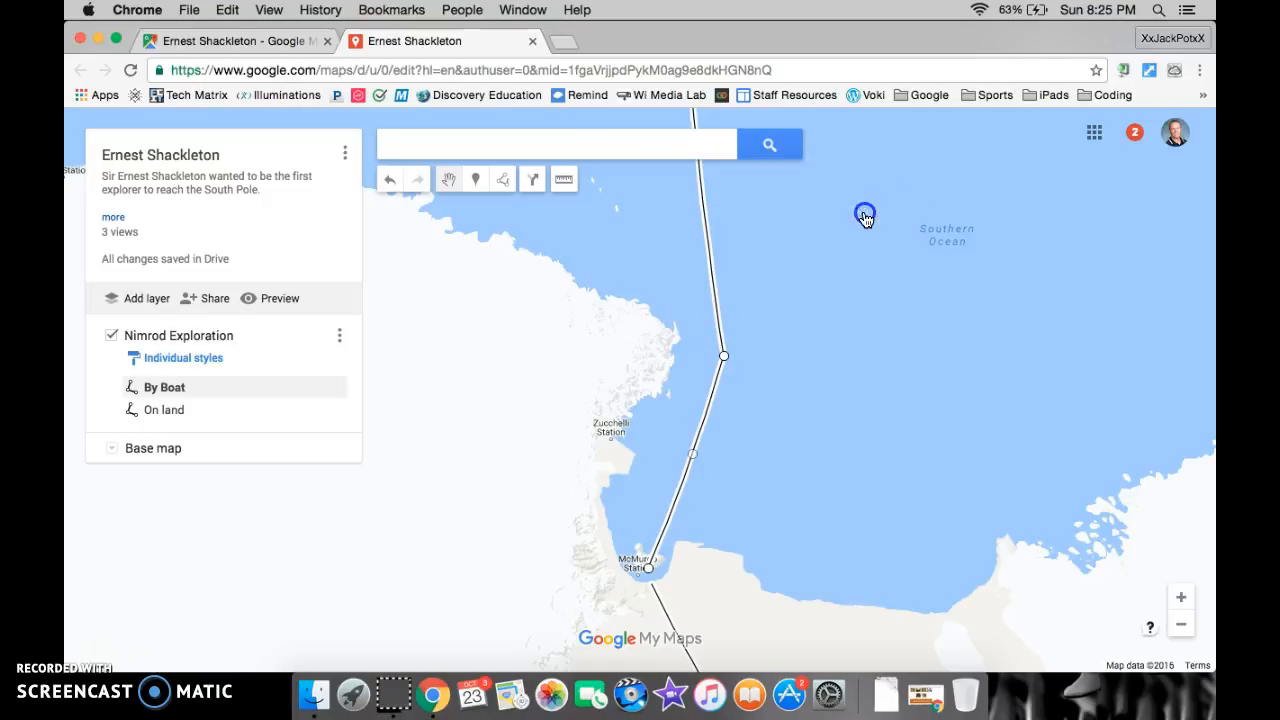